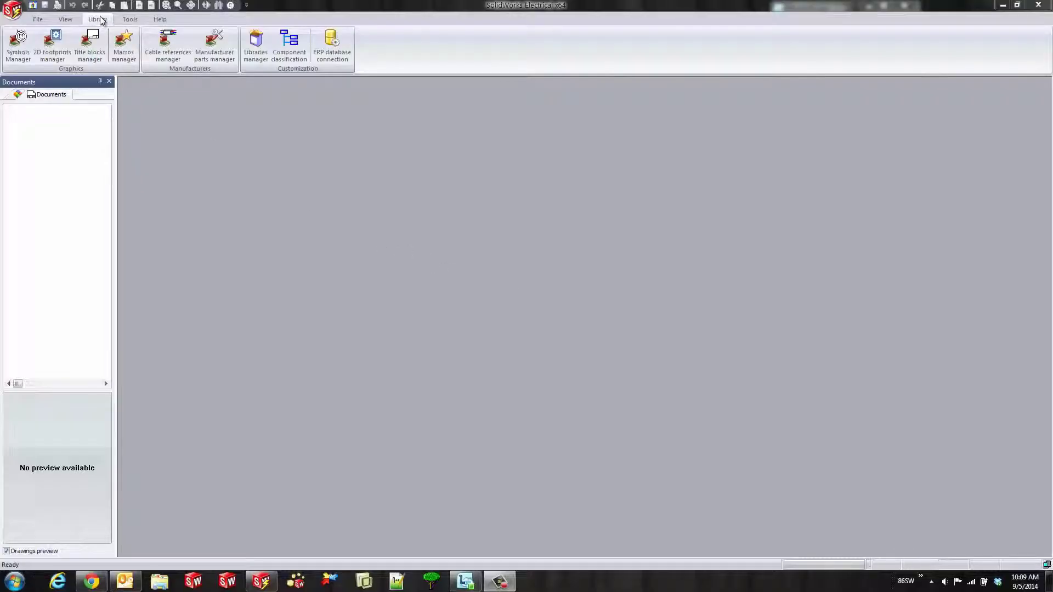
pyautogui.click(18, 49)
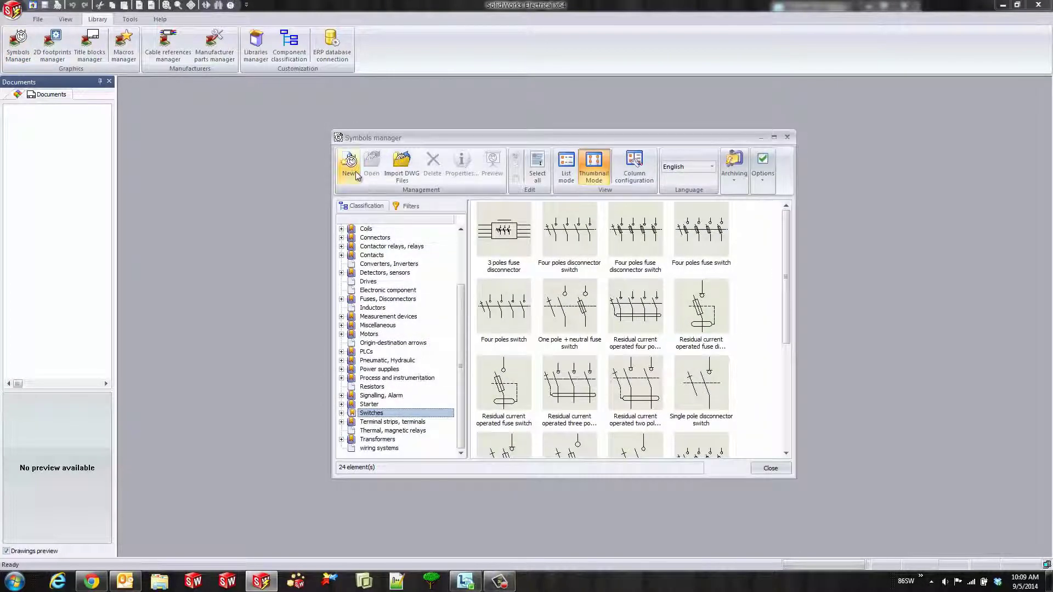
pyautogui.click(379, 396)
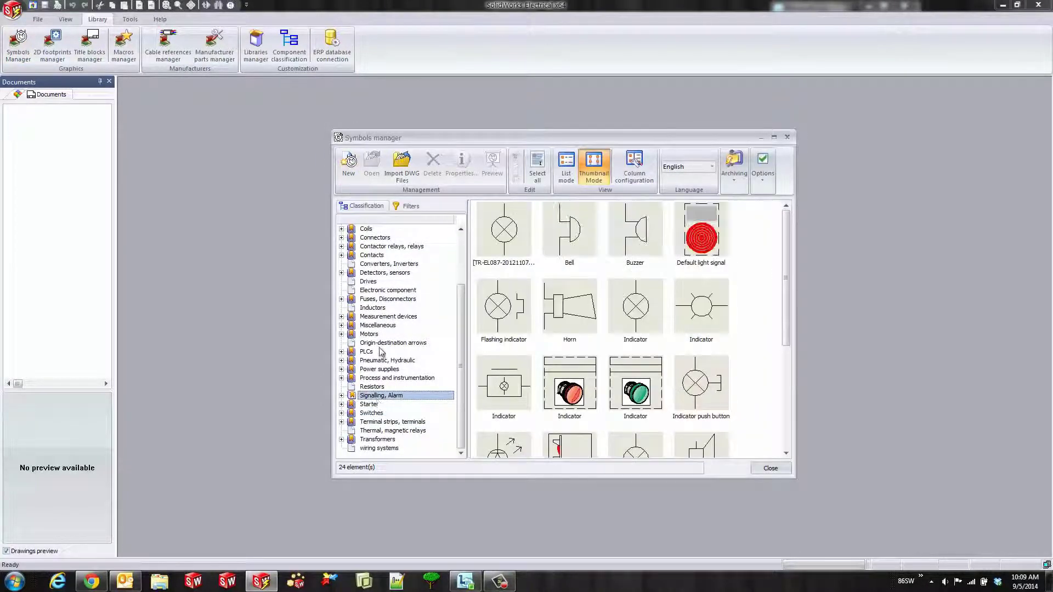
pyautogui.click(379, 351)
pyautogui.click(379, 396)
pyautogui.click(372, 414)
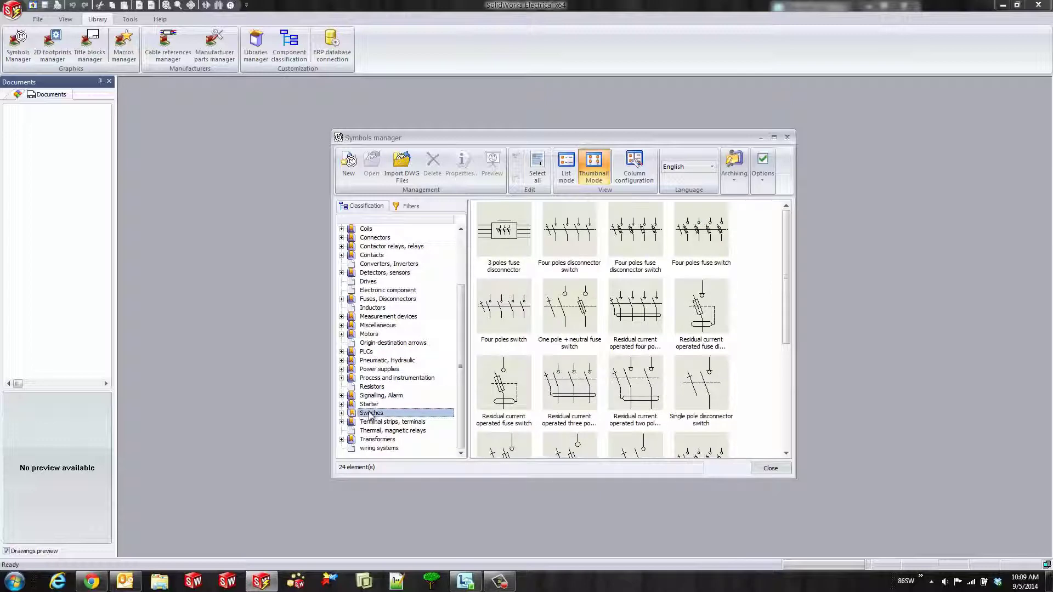
# Step: Start a new Switches symbol with the description 'NO Flow Actuated Switch'
pyautogui.click(350, 163)
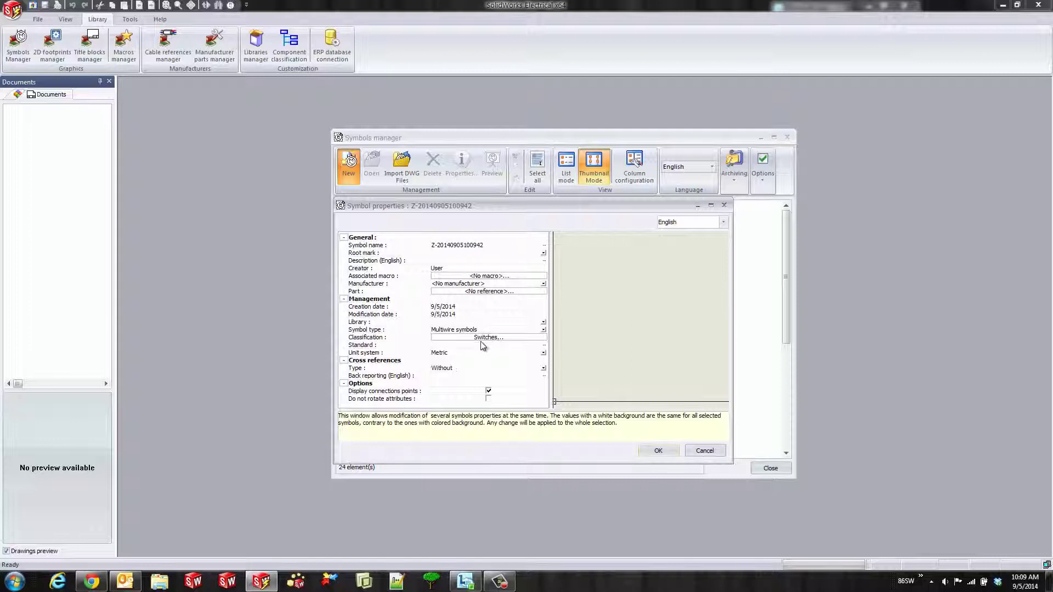
pyautogui.click(471, 260)
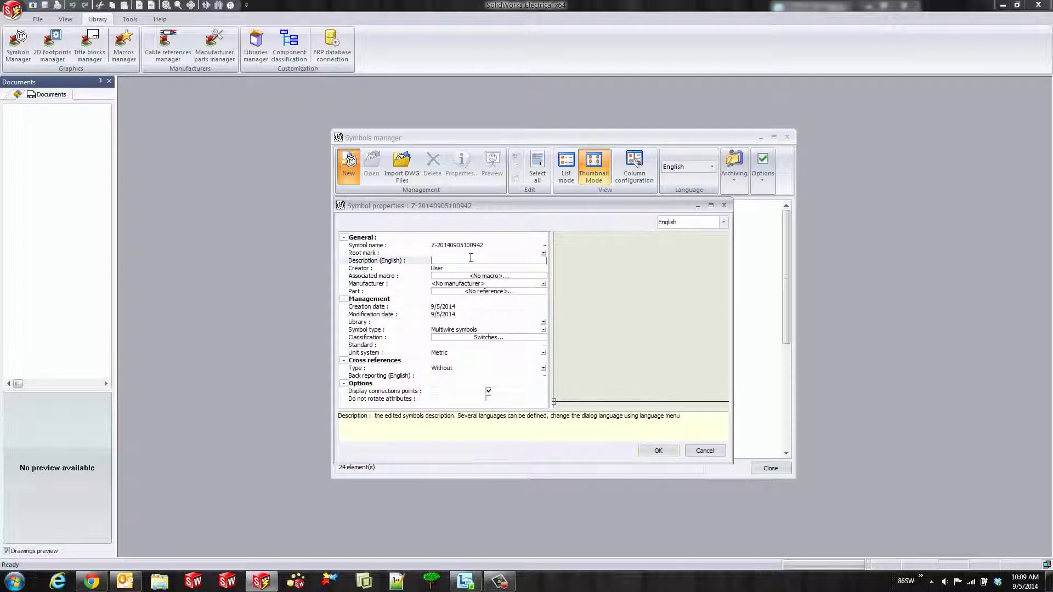
pyautogui.write('Flow Actuated Switch')
pyautogui.press('Home')
pyautogui.write('NO')
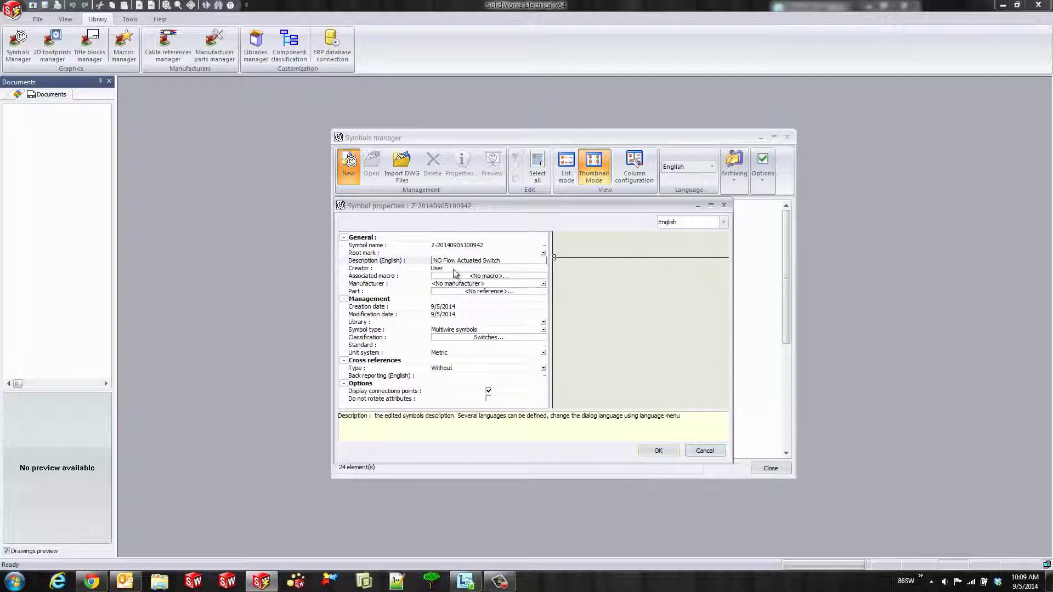
# Step: Leave the manufacturer empty, choose library ANSI Y32.2, keep Multiwire symbols, and confirm
pyautogui.click(471, 284)
pyautogui.click(480, 284)
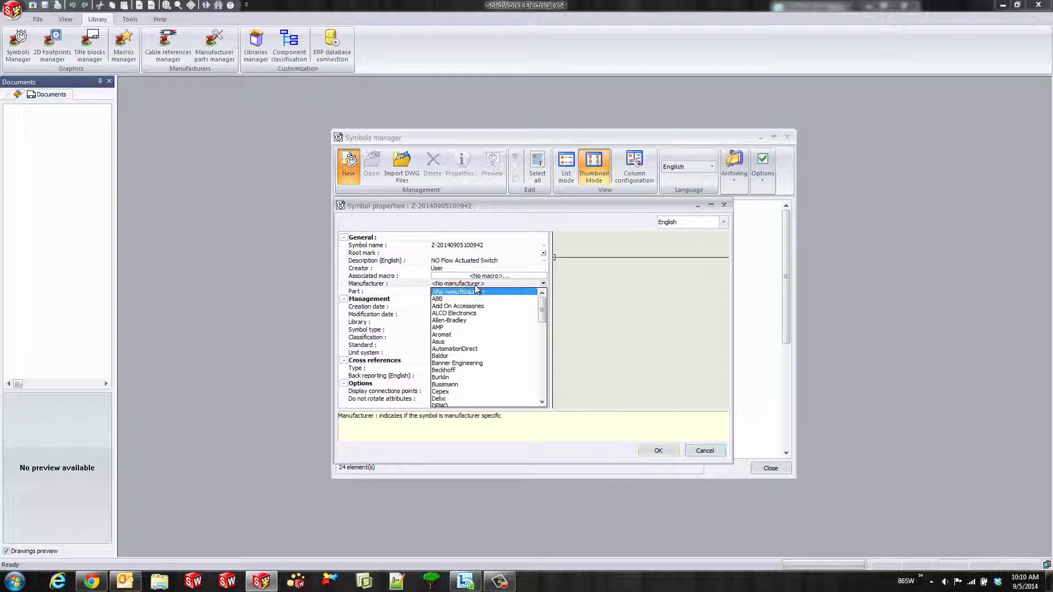
pyautogui.click(540, 286)
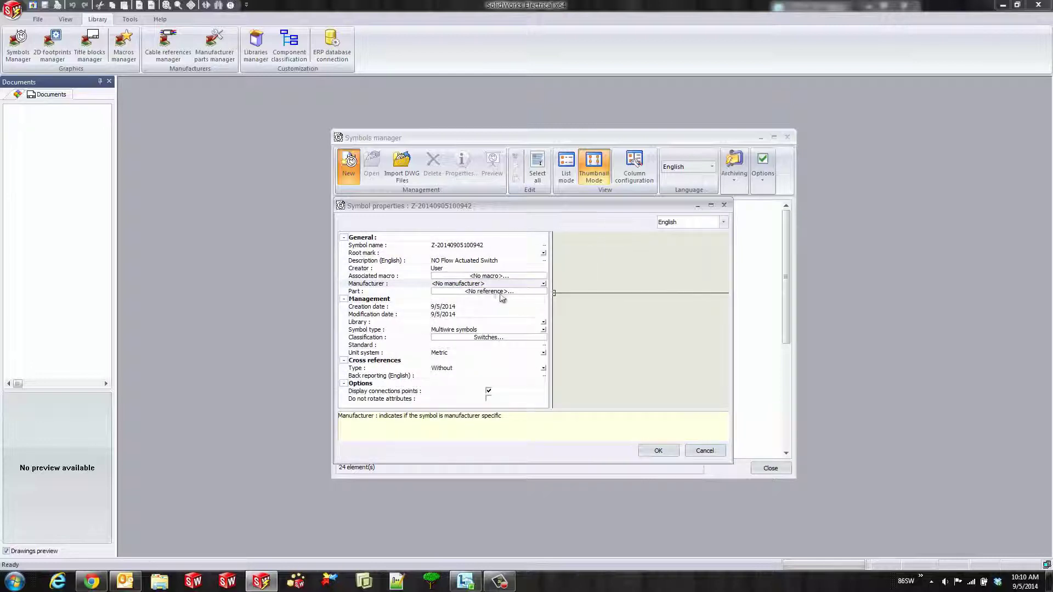
pyautogui.click(491, 323)
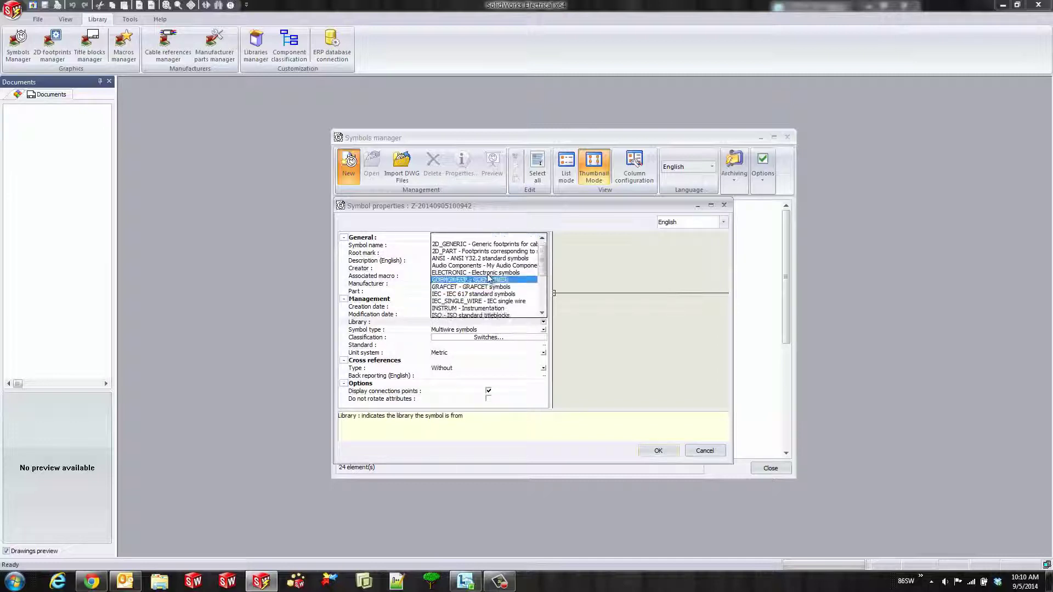
pyautogui.click(486, 268)
pyautogui.click(486, 331)
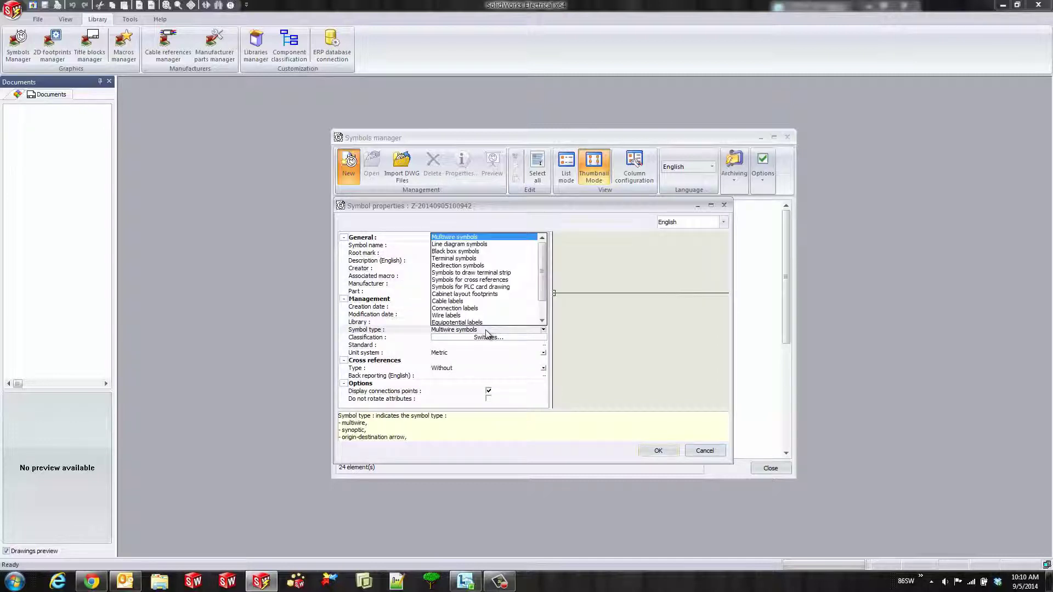
pyautogui.click(484, 237)
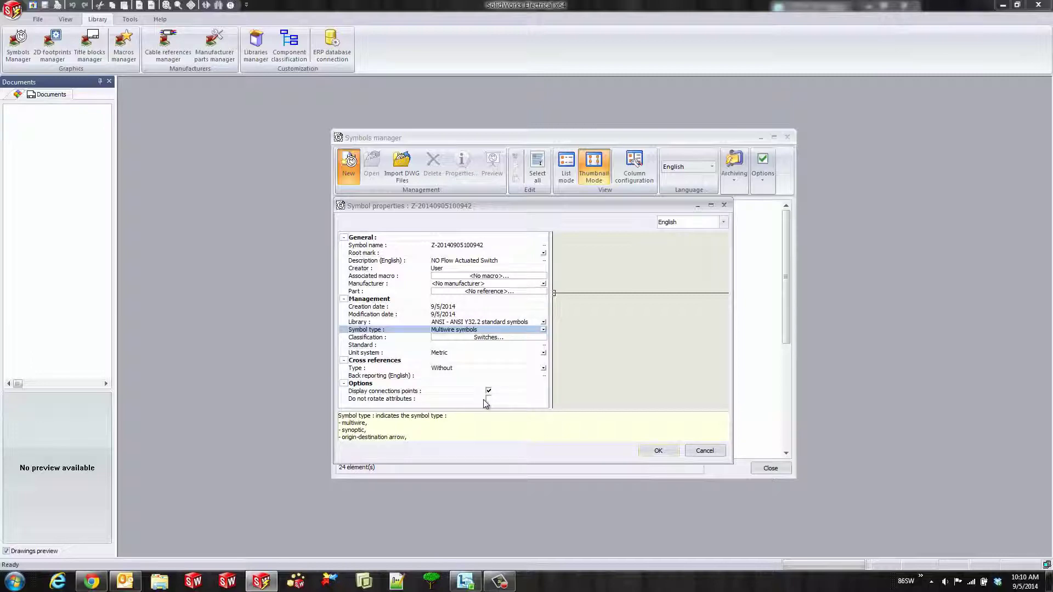
pyautogui.click(658, 451)
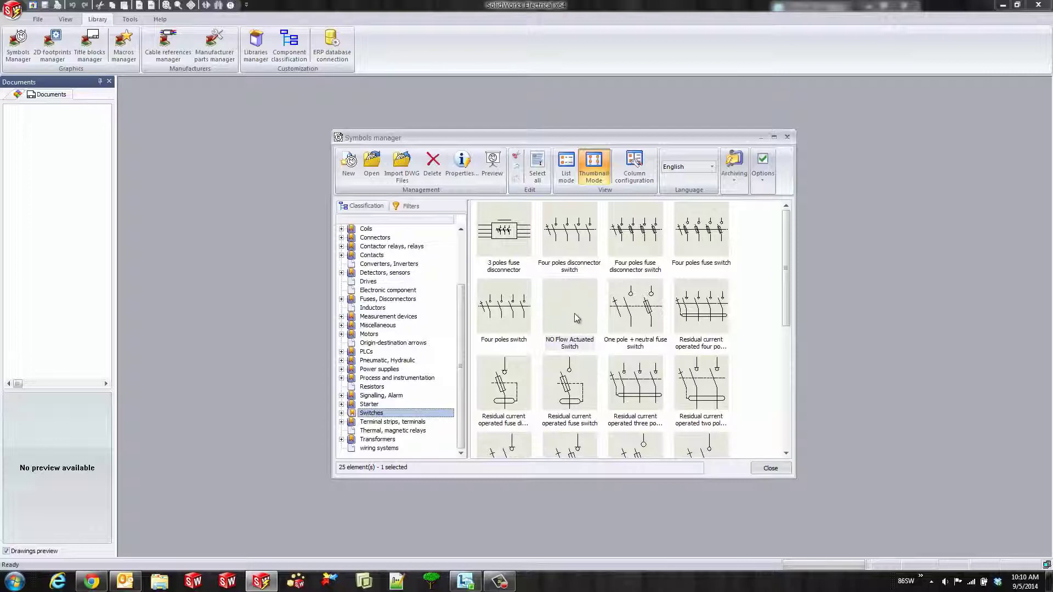
# Step: Open the NO Flow Actuated Switch drawing, centre its origin, and review snap and grid settings
pyautogui.doubleClick(571, 313)
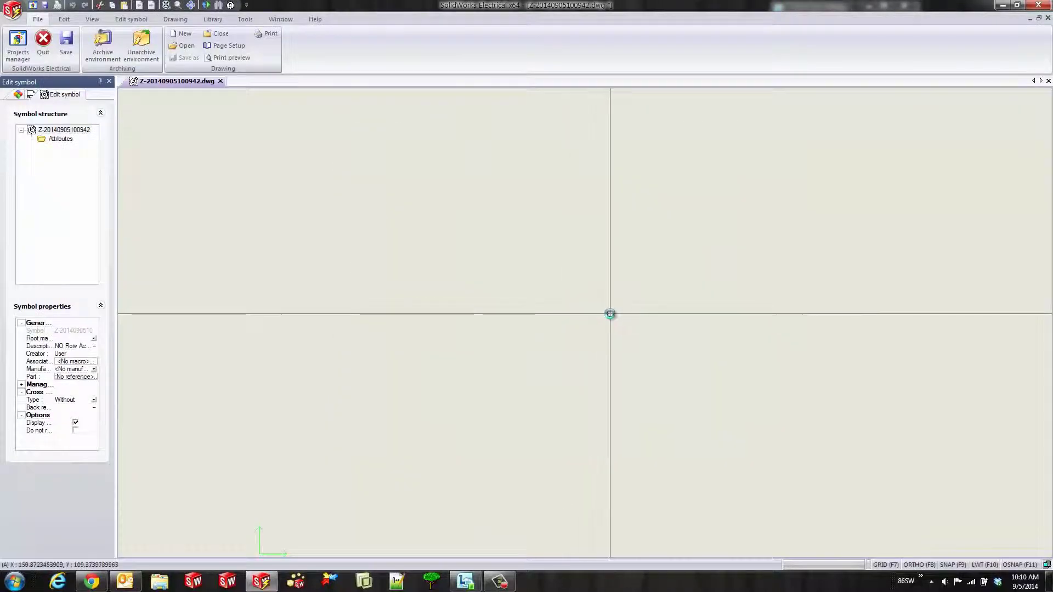
pyautogui.moveTo(317, 496)
pyautogui.mouseDown(button='middle')
pyautogui.moveTo(419, 364)
pyautogui.moveTo(593, 276)
pyautogui.moveTo(653, 280)
pyautogui.moveTo(647, 264)
pyautogui.mouseUp(button='middle')
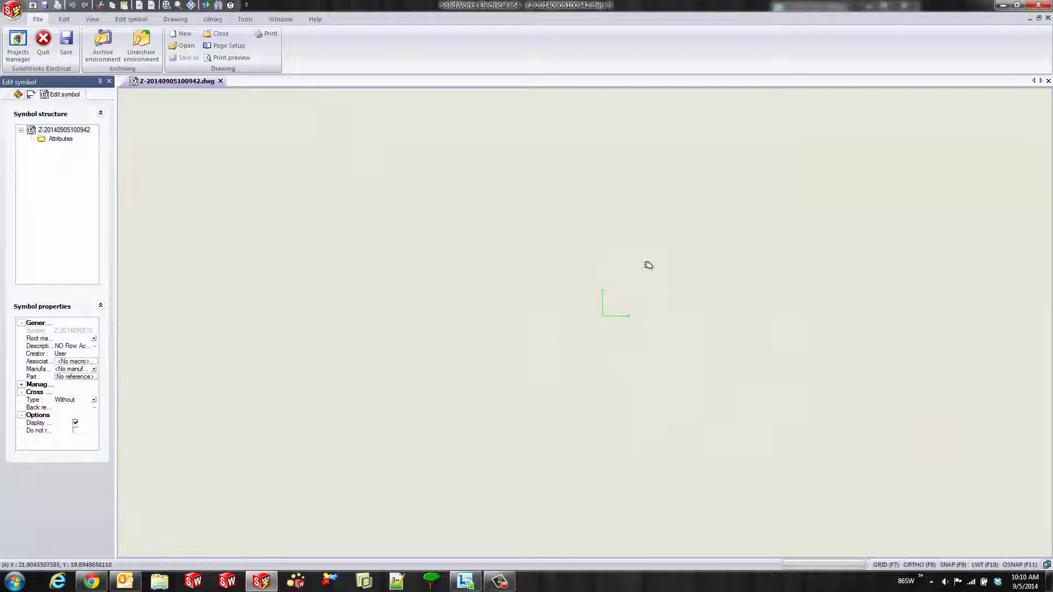
pyautogui.doubleClick(934, 566)
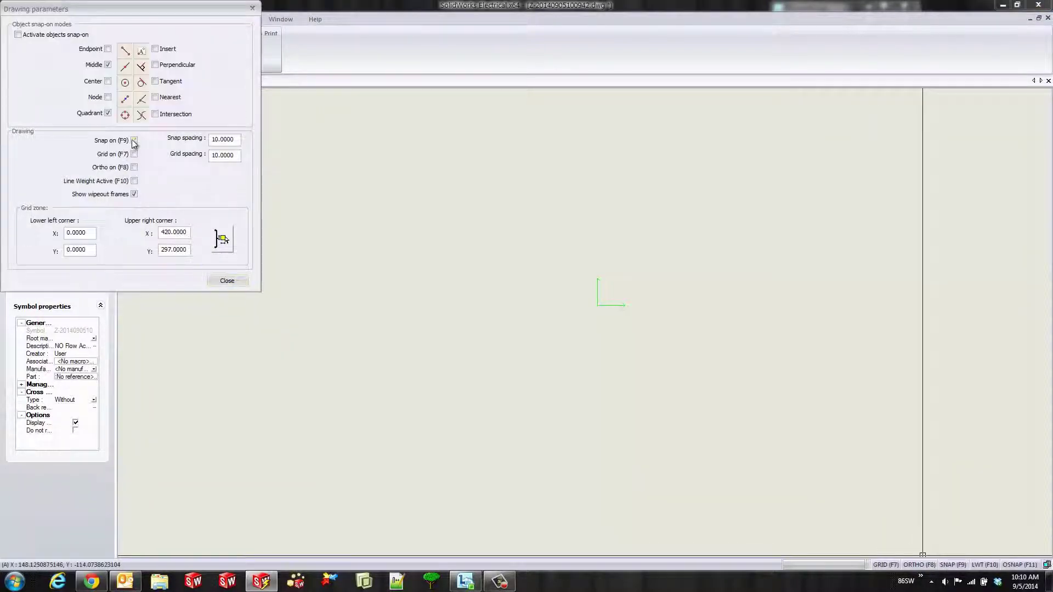
pyautogui.click(227, 281)
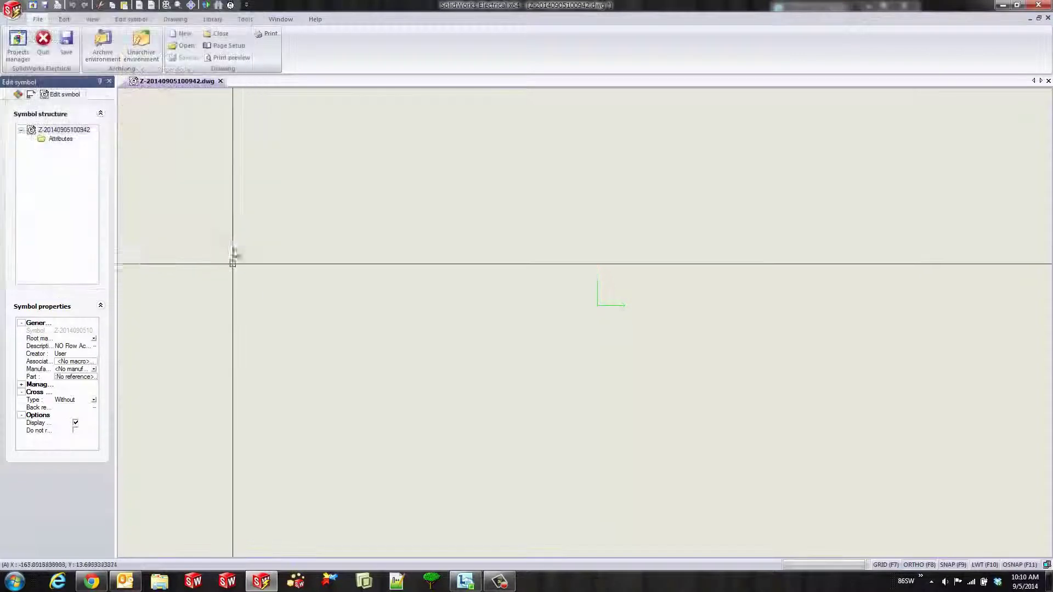
pyautogui.click(175, 20)
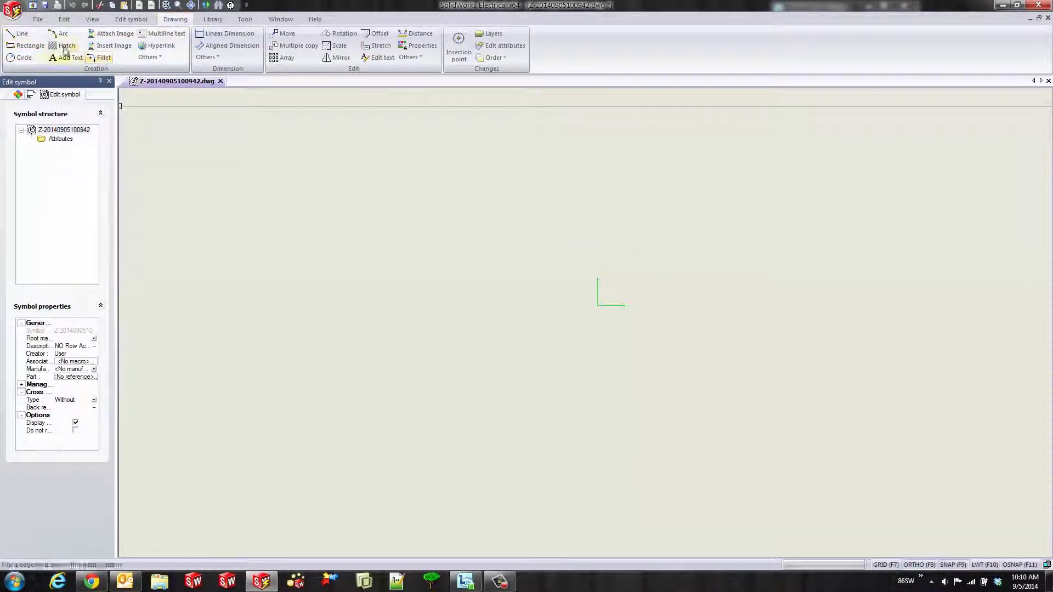
# Step: Draw a vertical stem down from the origin and keep the 10.0000 snap spacing
pyautogui.click(20, 34)
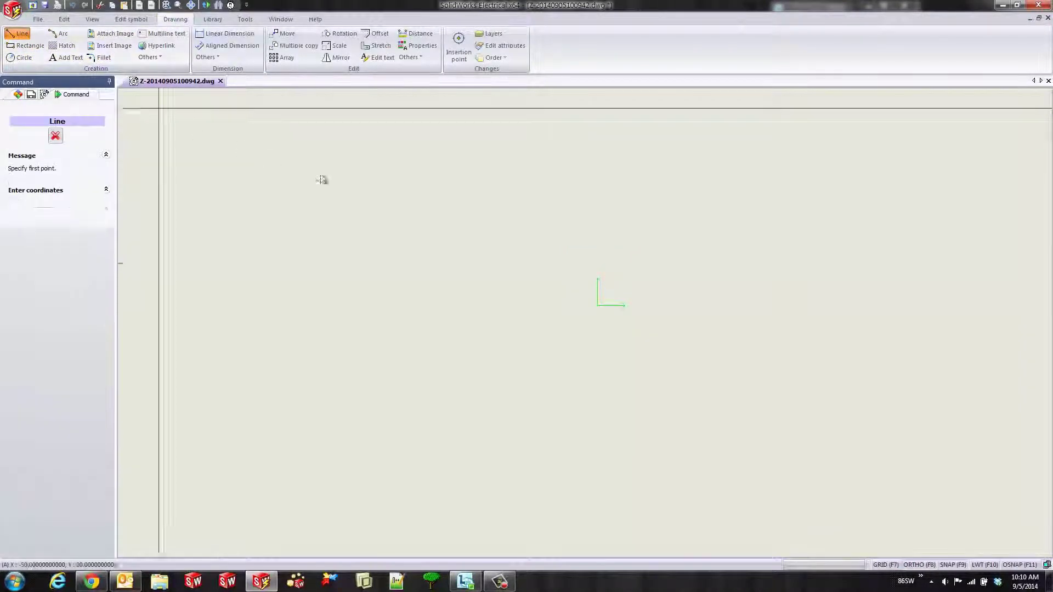
pyautogui.click(607, 307)
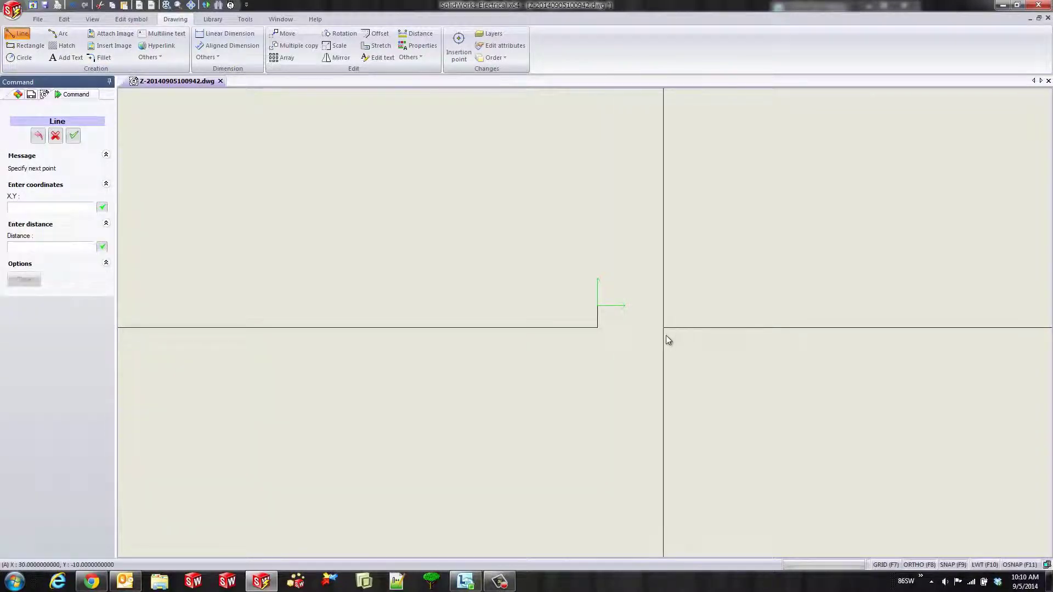
pyautogui.press('Escape')
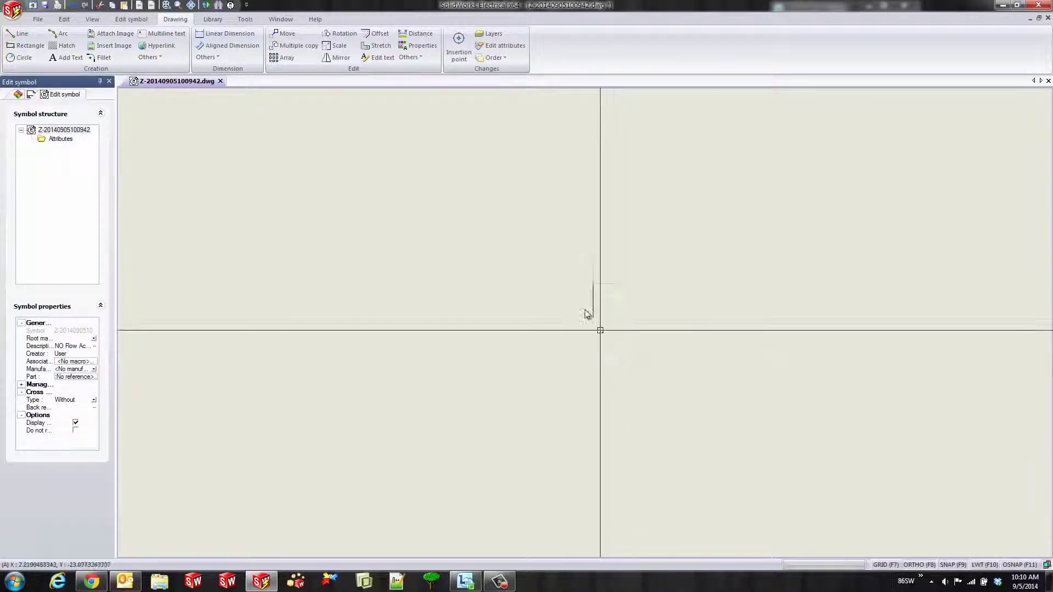
pyautogui.scroll(2, 592, 312)
pyautogui.scroll(2, 611, 299)
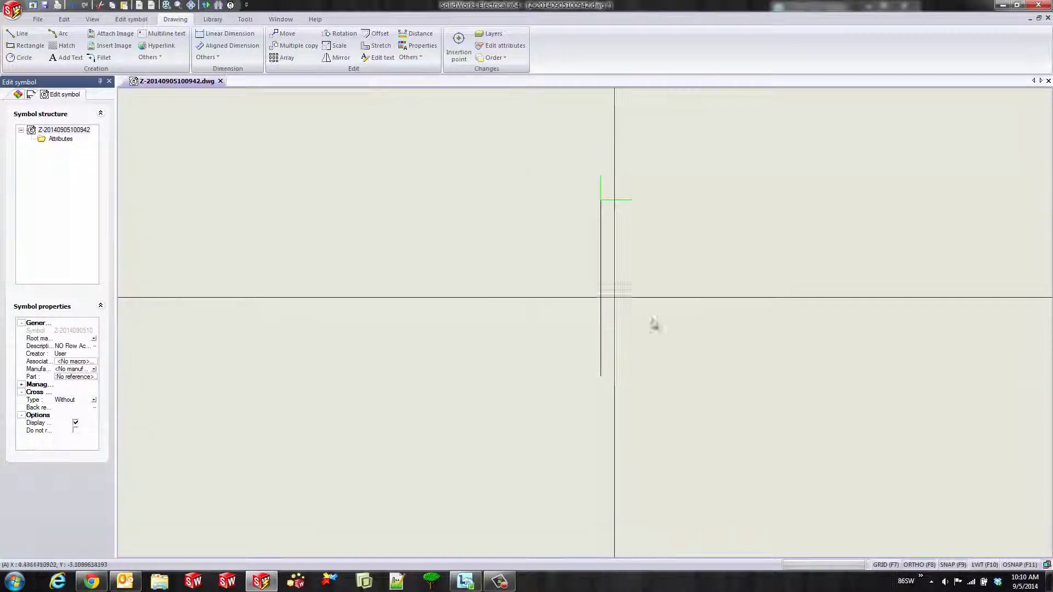
pyautogui.click(954, 565)
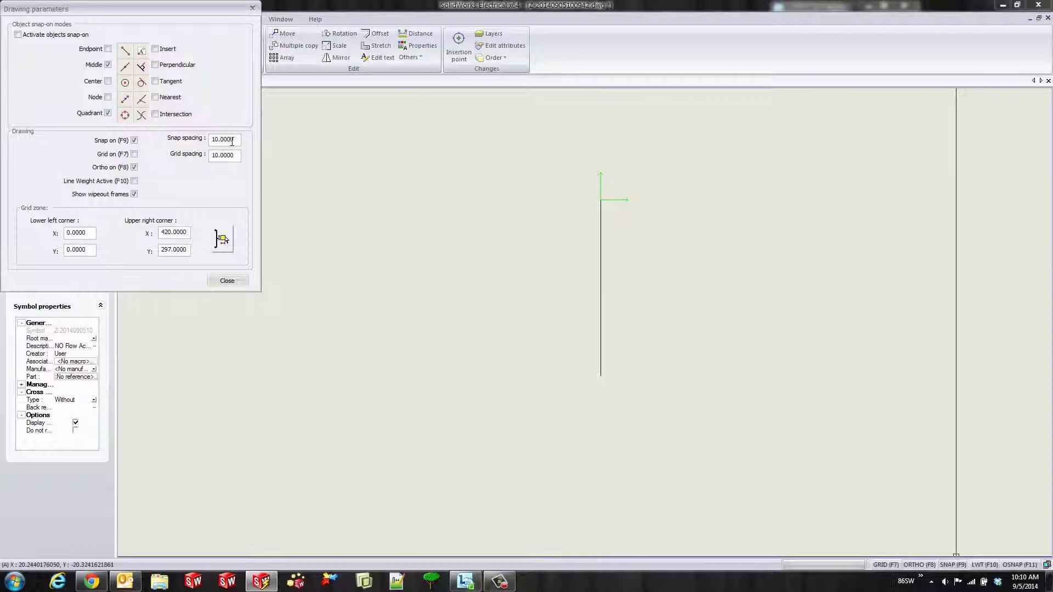
pyautogui.moveTo(232, 142); pyautogui.dragTo(159, 141)
pyautogui.press('Return')
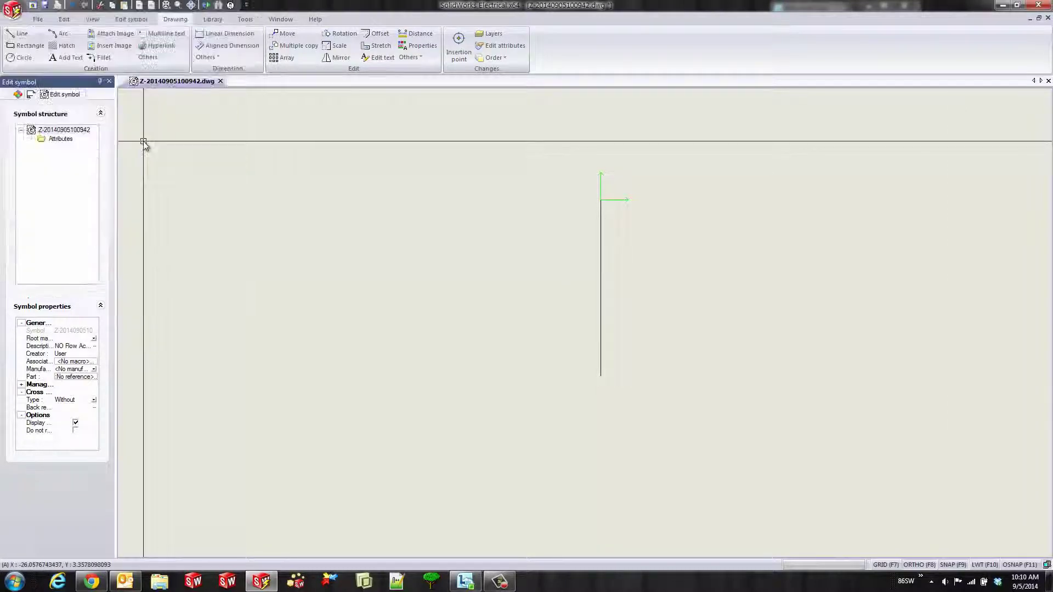
# Step: Draw a horizontal bottom segment from the stem's lower end to the right
pyautogui.click(17, 34)
pyautogui.click(600, 376)
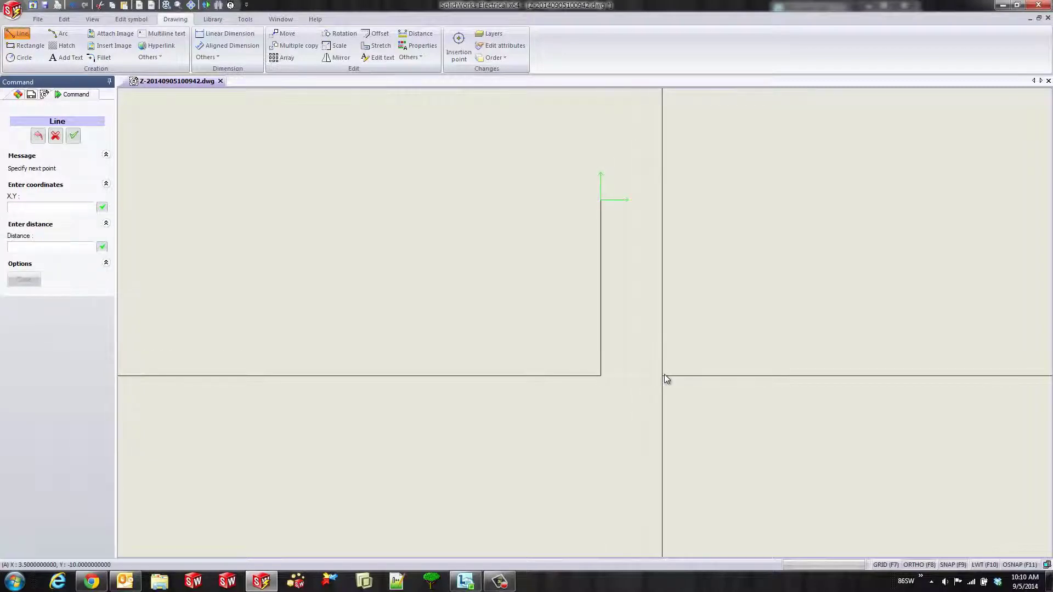
pyautogui.click(663, 376)
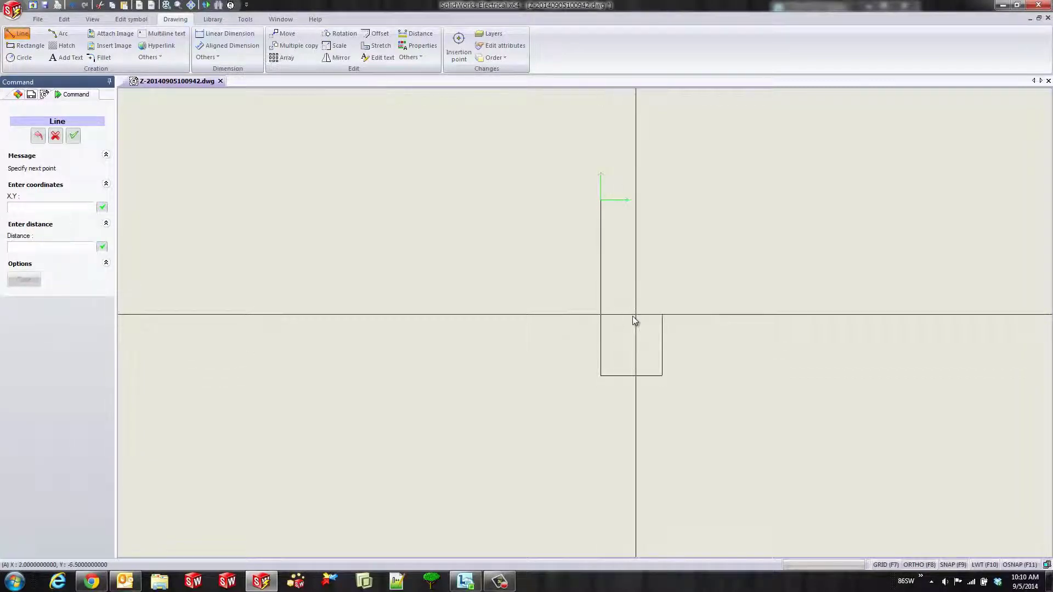
pyautogui.press('Escape')
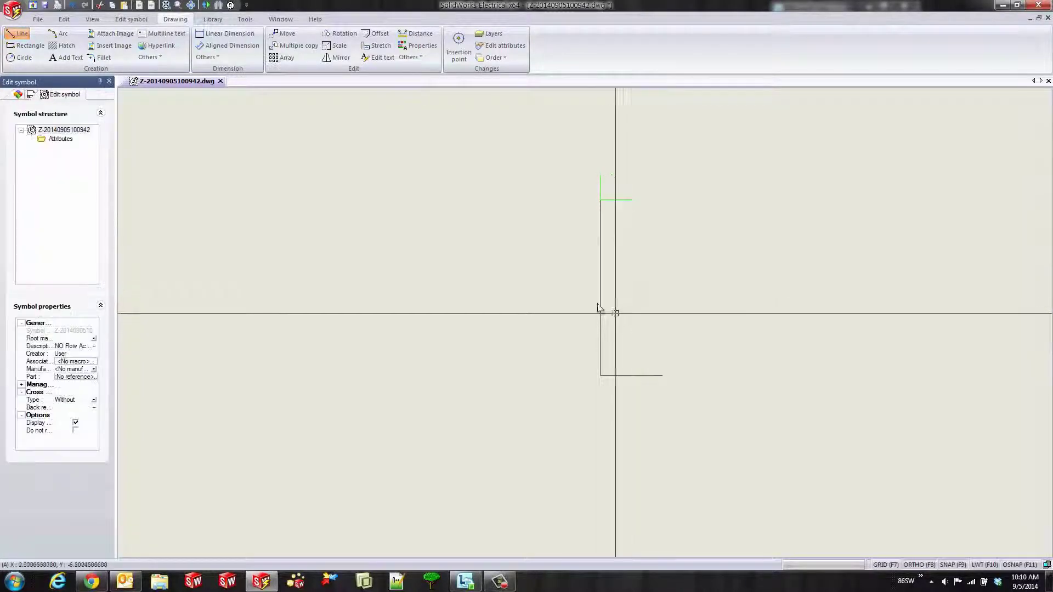
# Step: Draw the slanted contact line across the top of the stem
pyautogui.click(20, 33)
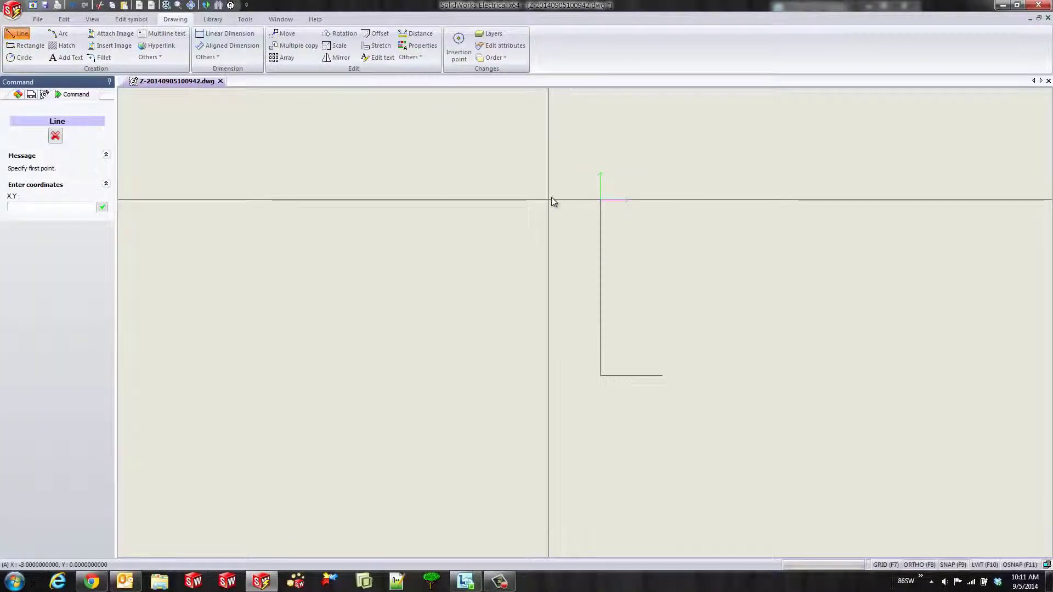
pyautogui.click(549, 199)
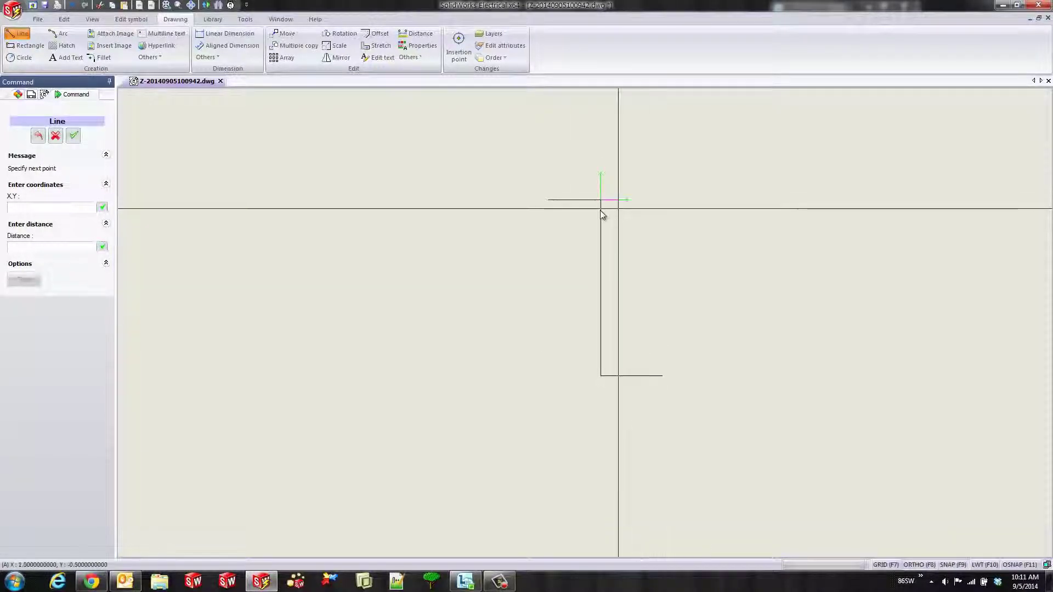
pyautogui.press('Escape')
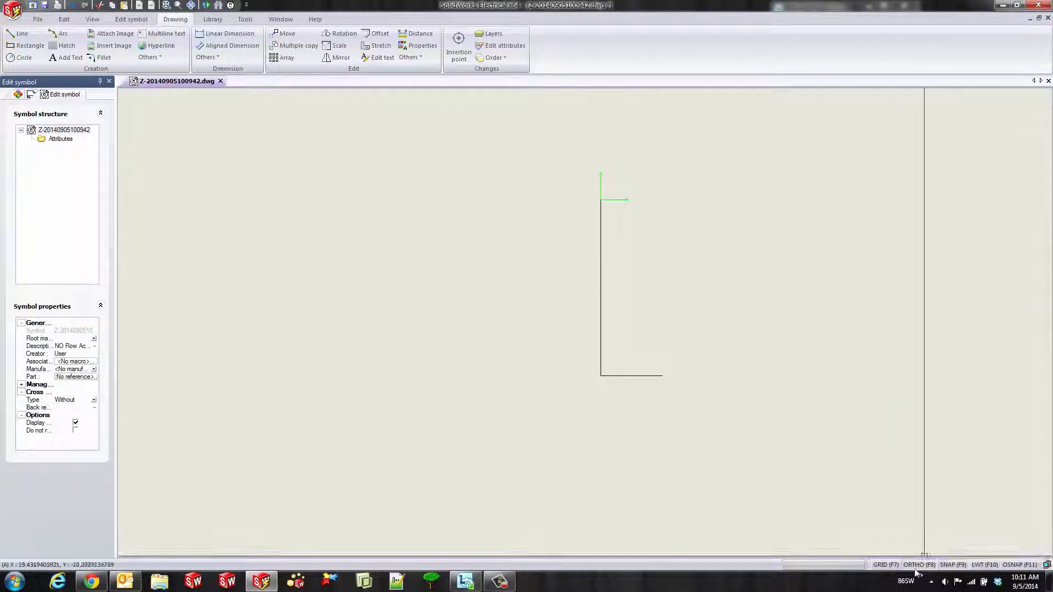
pyautogui.press('Return')
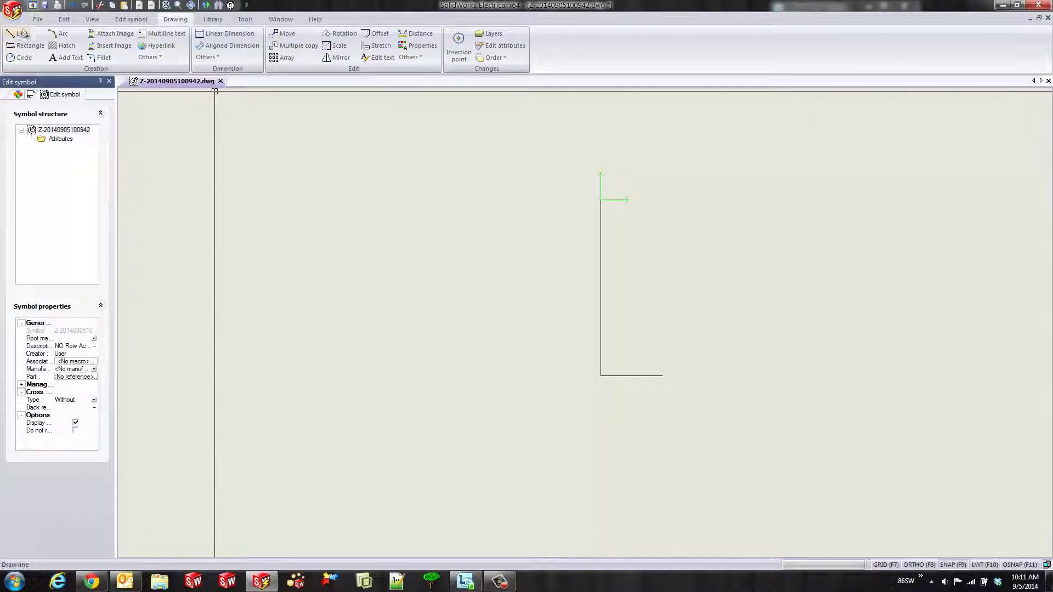
pyautogui.click(557, 200)
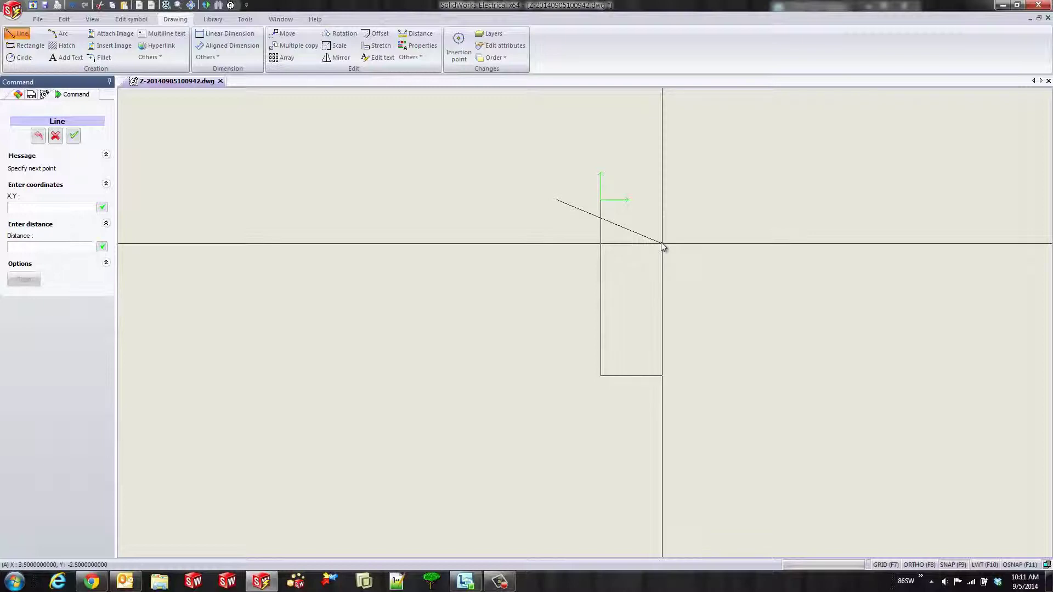
pyautogui.click(662, 244)
pyautogui.press('Escape')
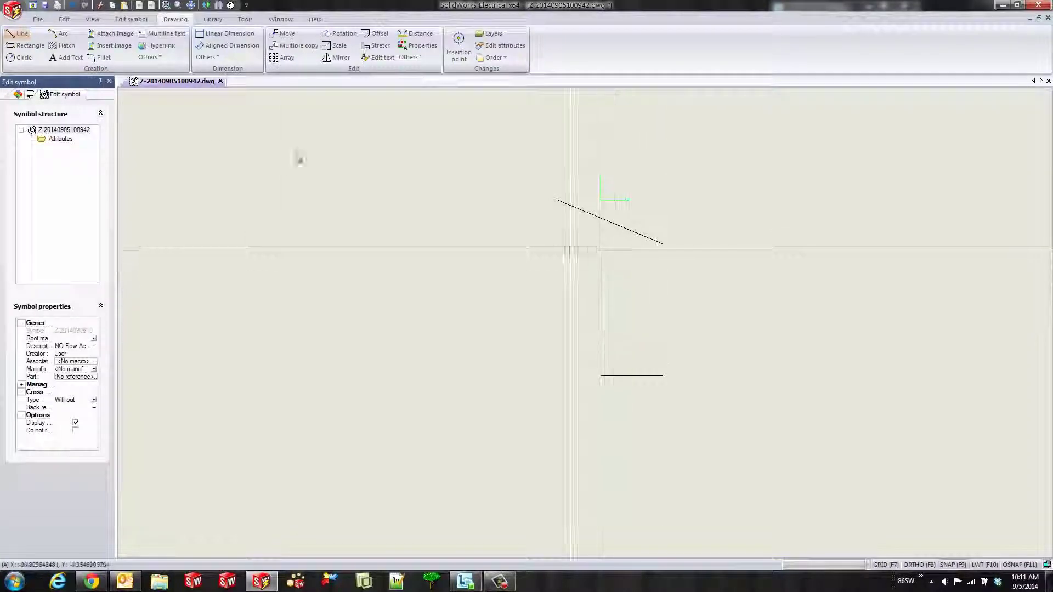
# Step: Draw a diagonal from the lower stem to the bottom segment's right end, forming the triangle
pyautogui.click(21, 34)
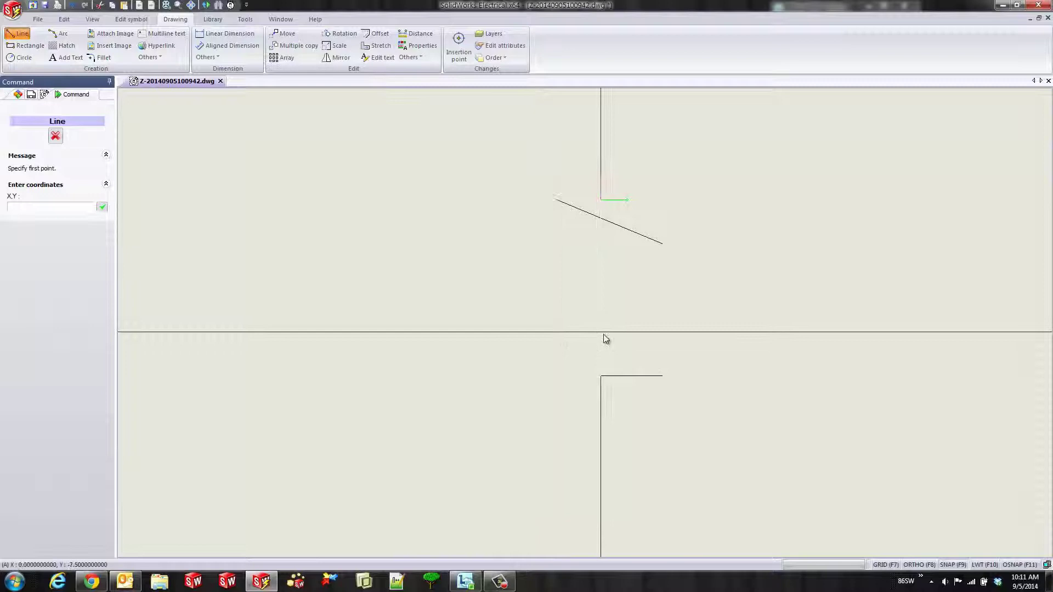
pyautogui.click(605, 337)
pyautogui.click(662, 376)
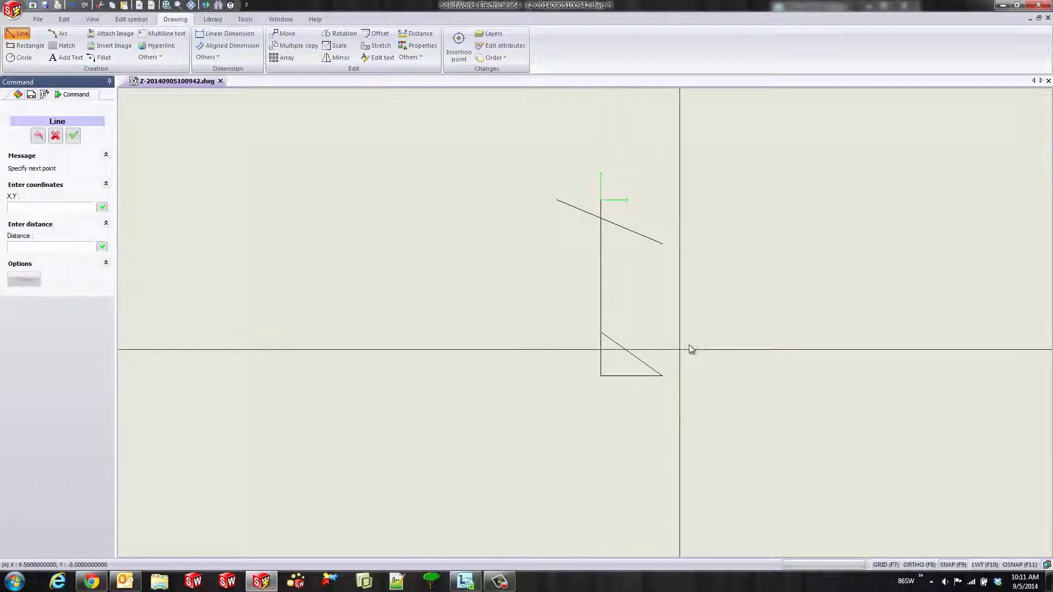
pyautogui.press('Escape')
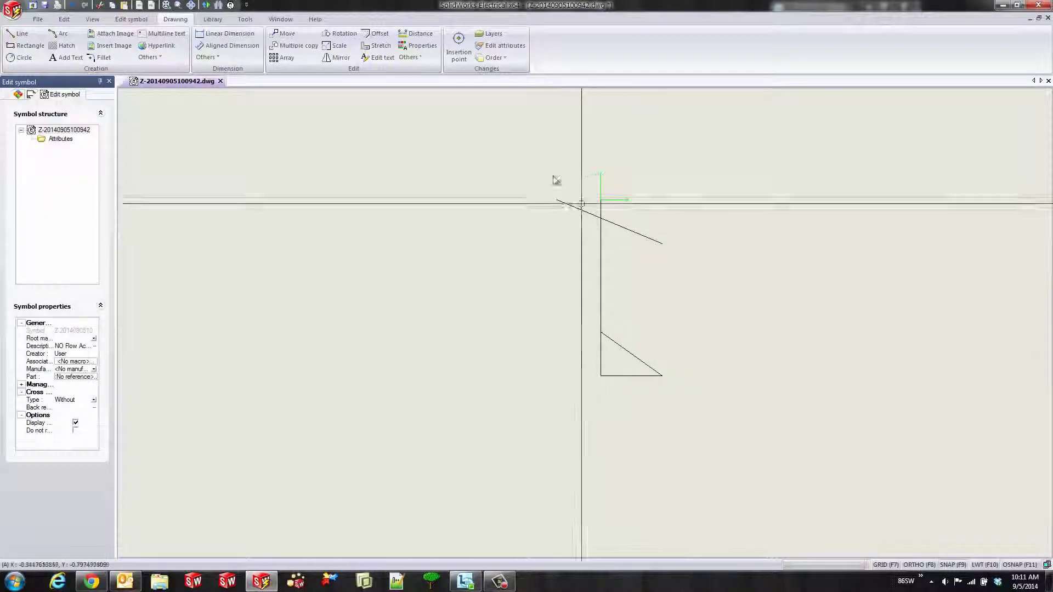
# Step: Trim the stem's stub above the slanted blade, using the blade as the cutting edge
pyautogui.click(409, 57)
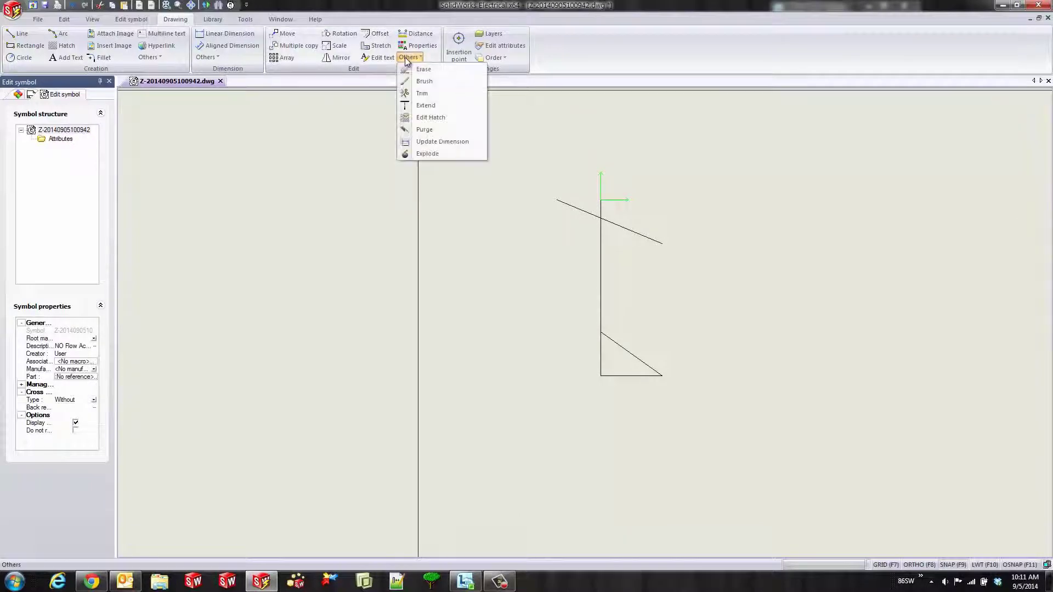
pyautogui.click(417, 98)
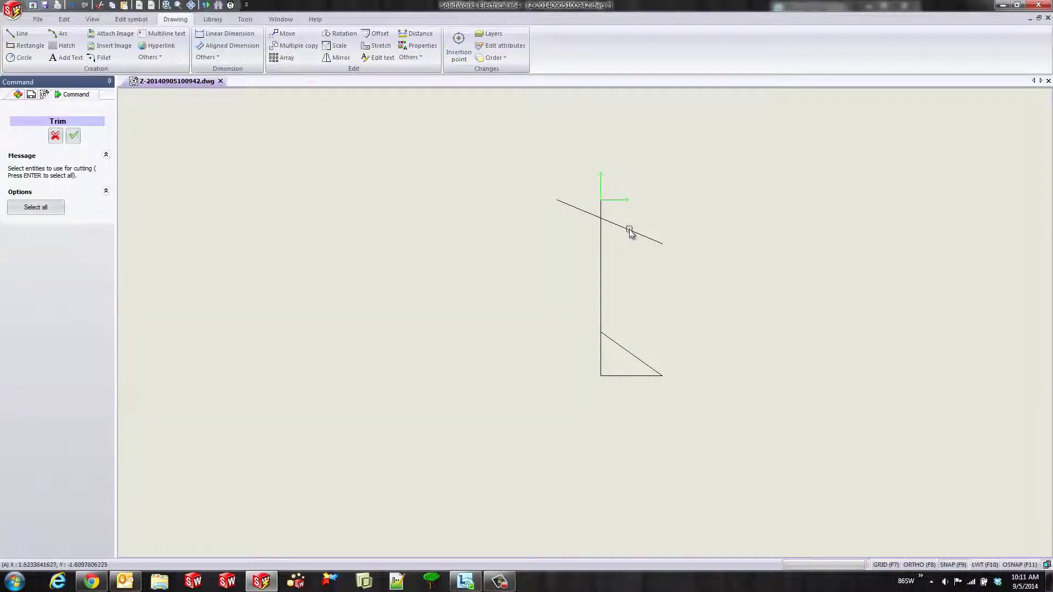
pyautogui.click(627, 228)
pyautogui.click(73, 136)
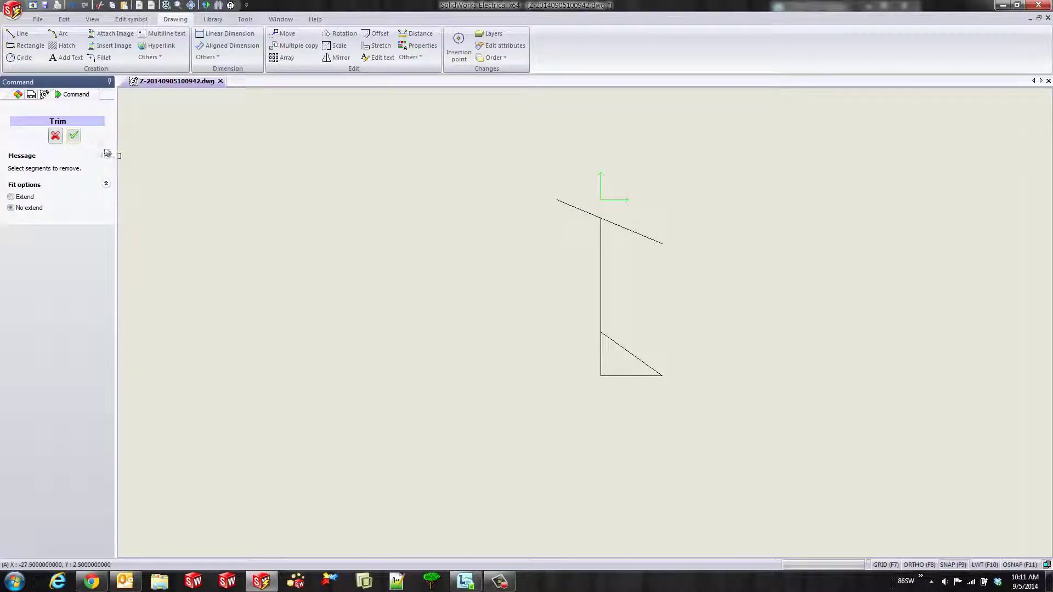
pyautogui.click(74, 137)
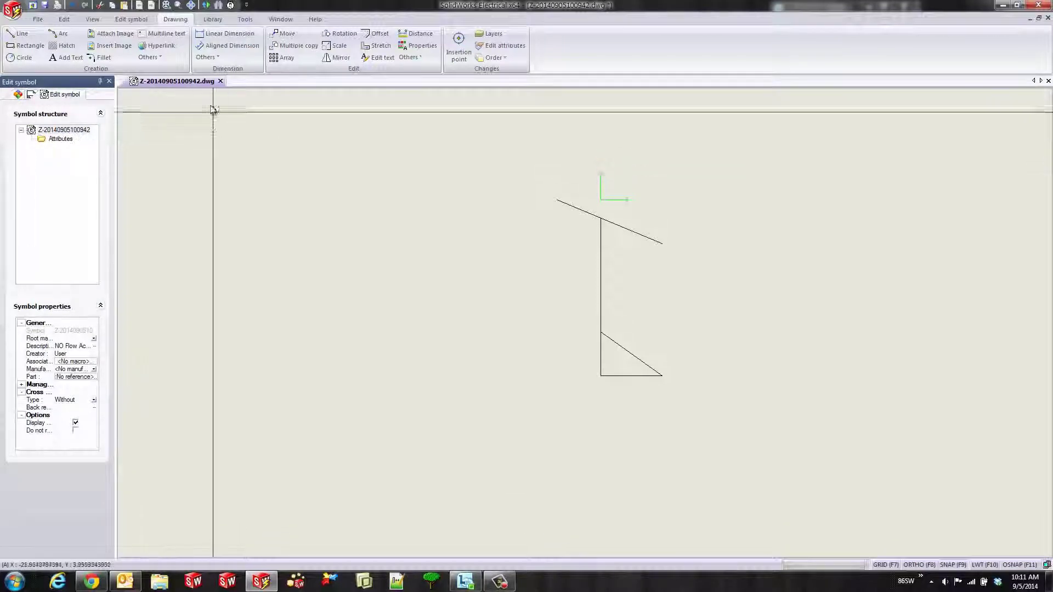
# Step: Set up multiple connection points with one circuit using Disconnectable information transmission
pyautogui.click(130, 19)
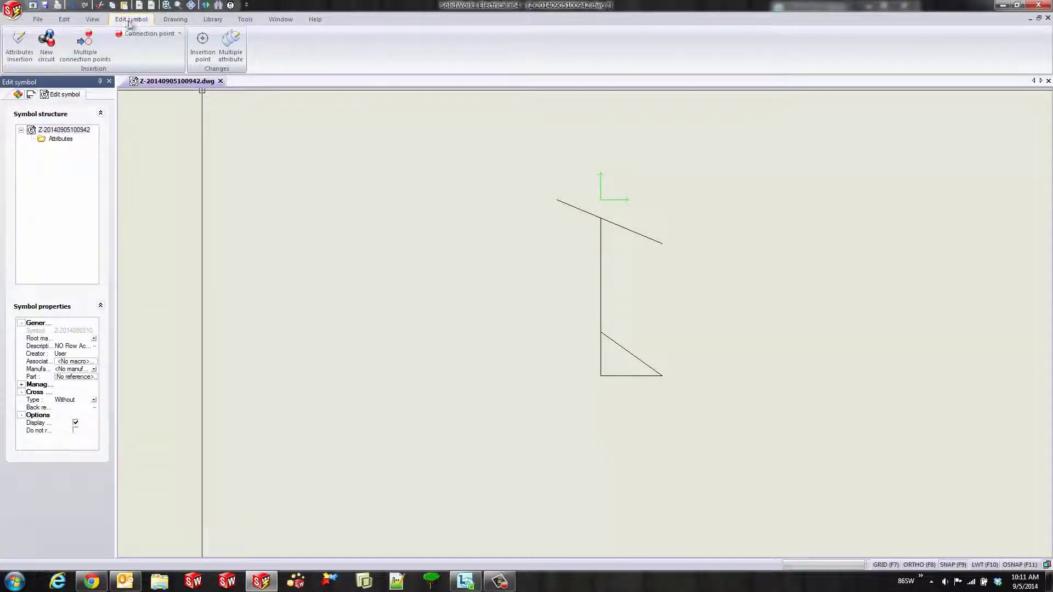
pyautogui.click(82, 47)
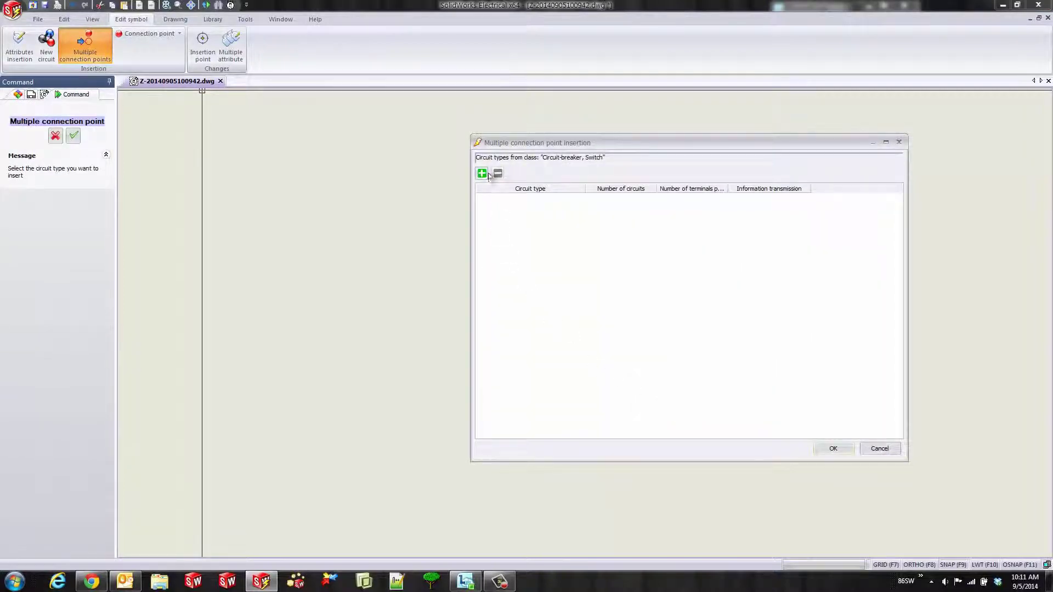
pyautogui.click(482, 174)
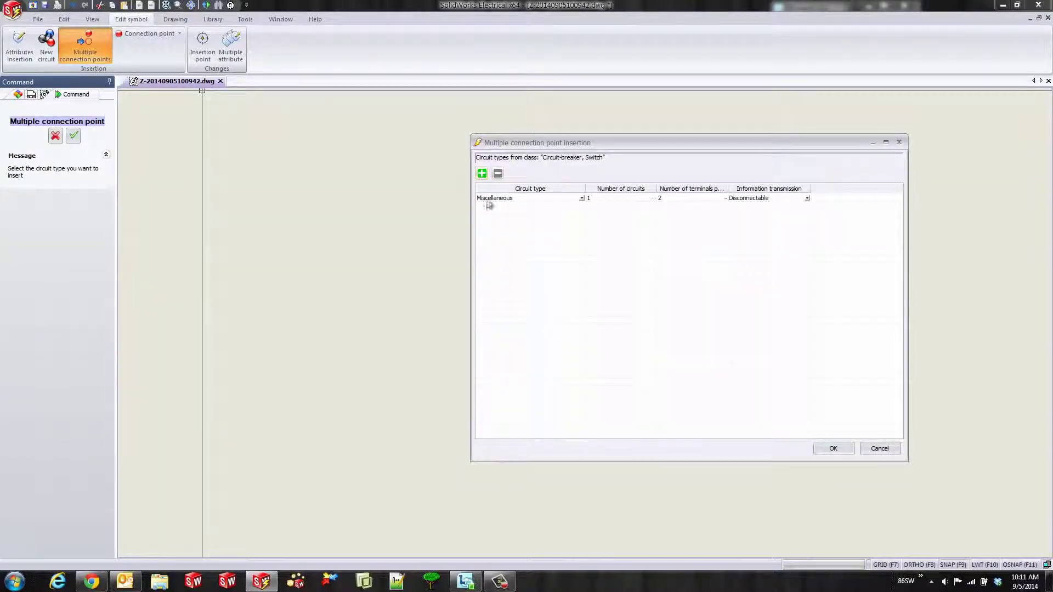
pyautogui.click(808, 199)
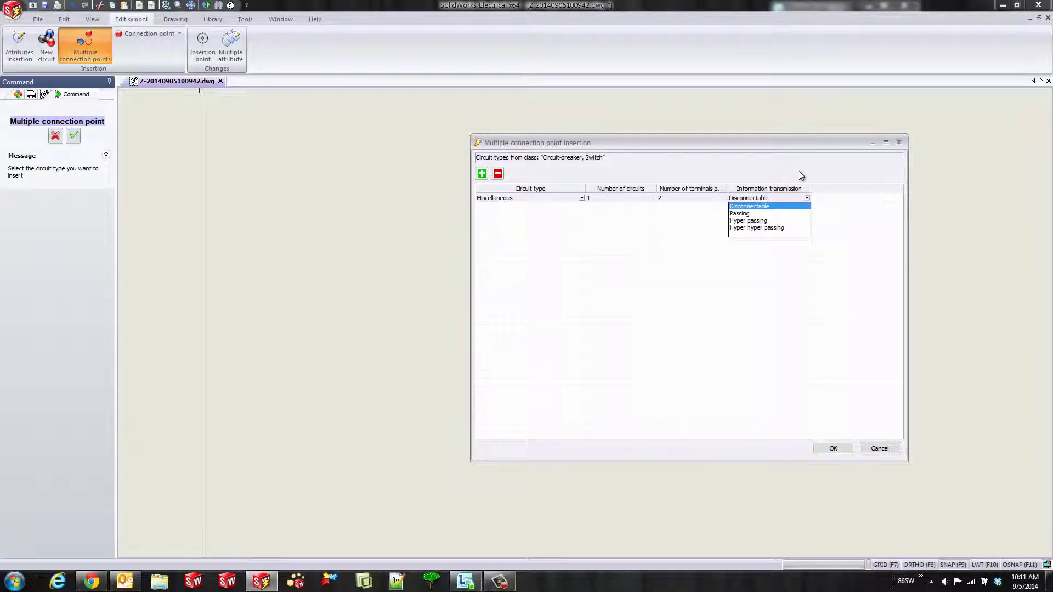
pyautogui.click(835, 447)
pyautogui.click(837, 447)
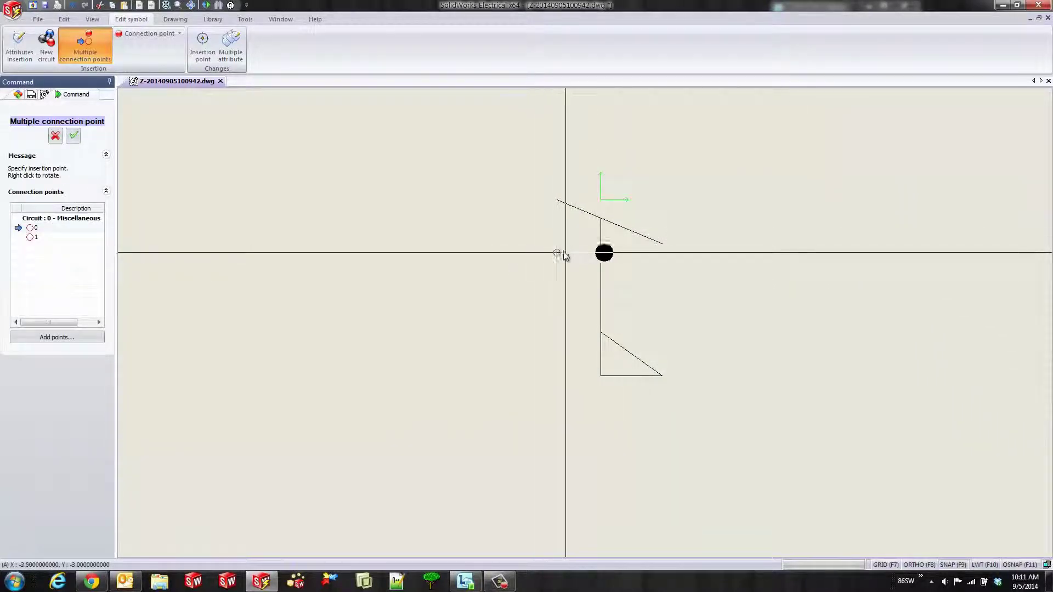
# Step: Place point 0 facing left at the blade's left end and point 1 facing right at its right end
pyautogui.rightClick(560, 253)
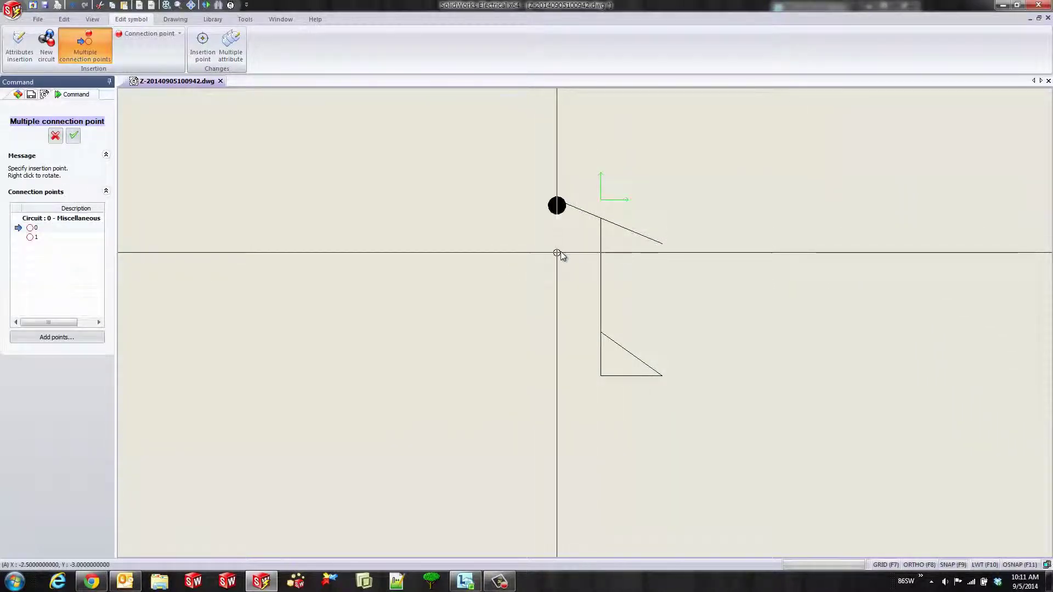
pyautogui.rightClick(559, 253)
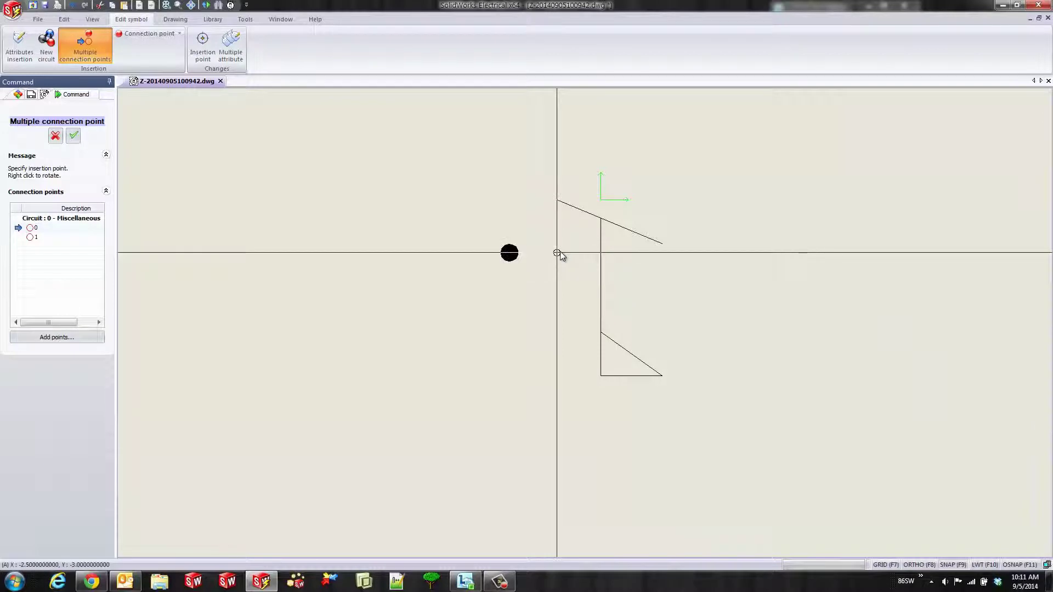
pyautogui.click(557, 200)
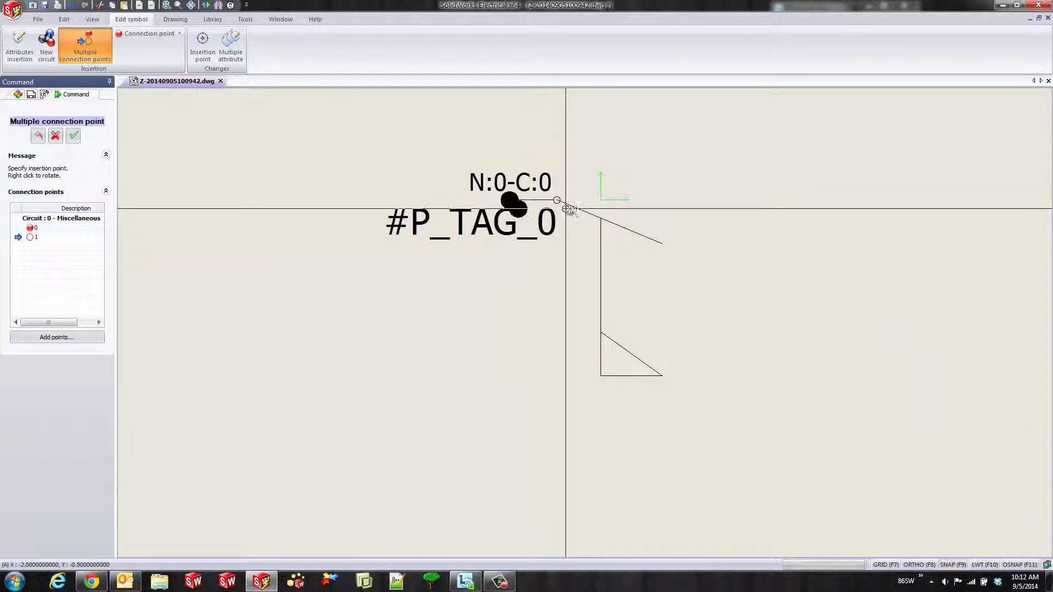
pyautogui.rightClick(666, 199)
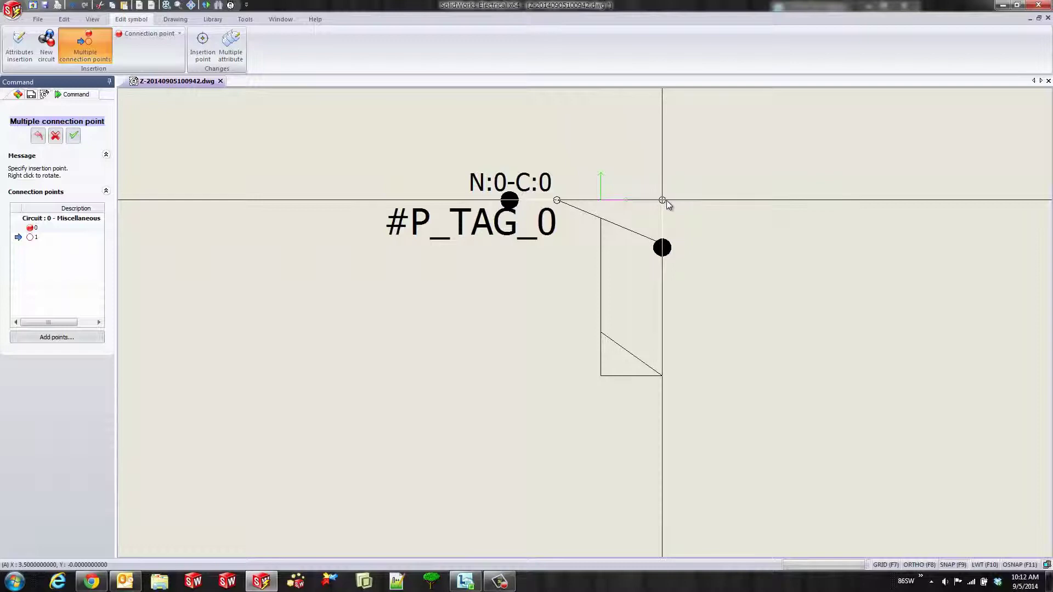
pyautogui.rightClick(666, 200)
pyautogui.click(666, 200)
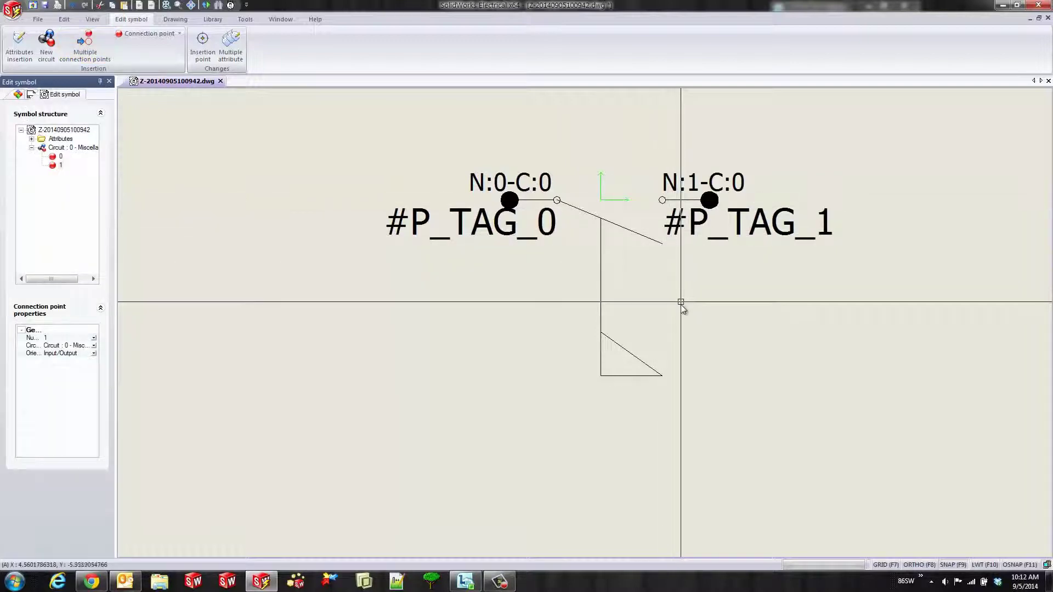
pyautogui.scroll(-3, 546, 301)
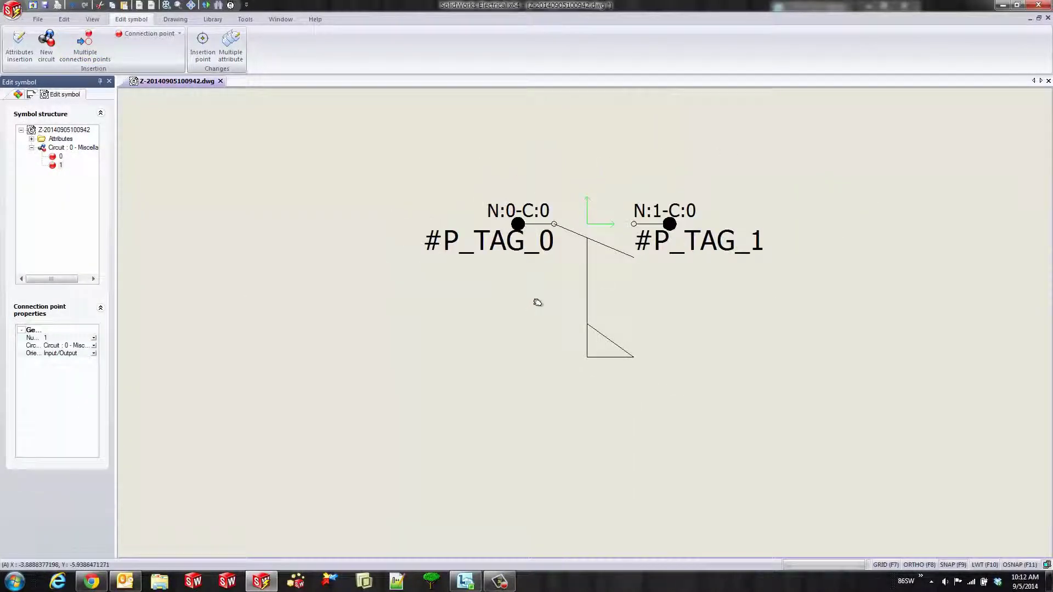
# Step: Insert the #TAG, #REF_DES_1 and #REF_DES_2 attributes as a stack below-left of the switch
pyautogui.moveTo(536, 301); pyautogui.dragTo(599, 336, button='middle')
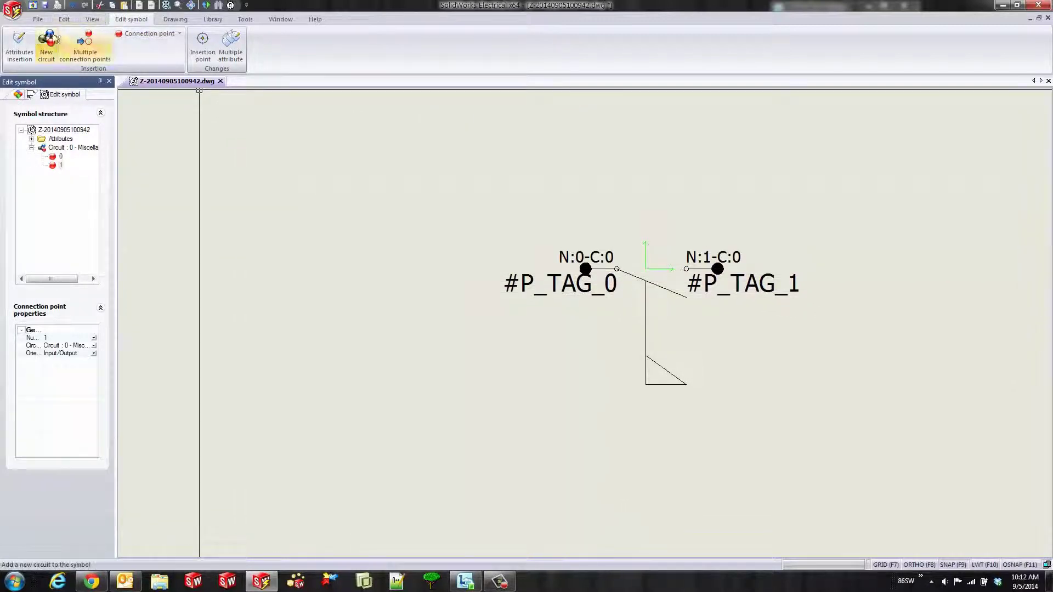
pyautogui.click(25, 43)
pyautogui.moveTo(777, 156); pyautogui.dragTo(397, 181)
pyautogui.moveTo(668, 260); pyautogui.dragTo(670, 229)
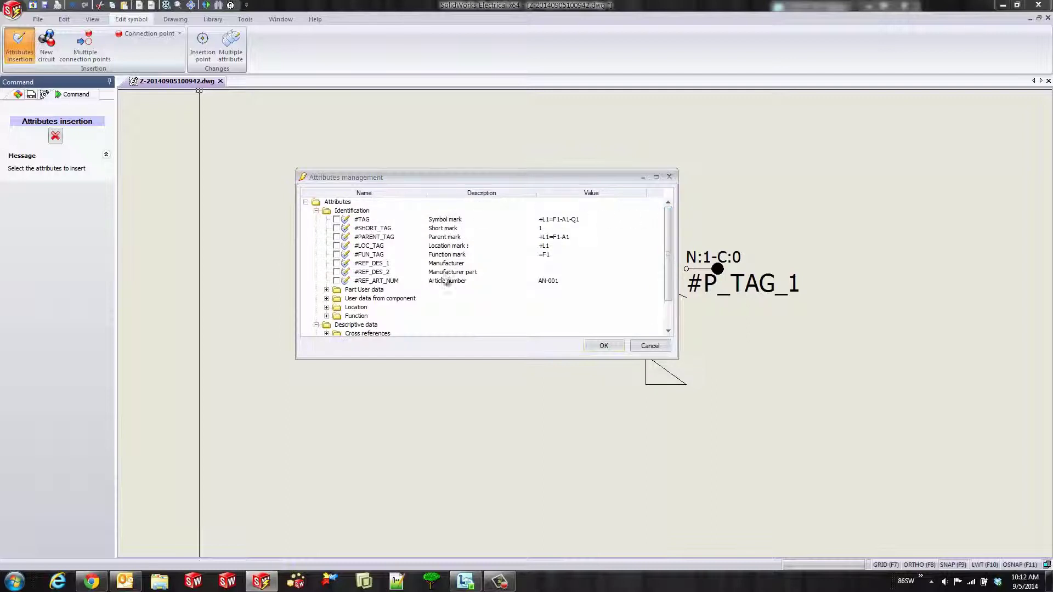
pyautogui.click(337, 264)
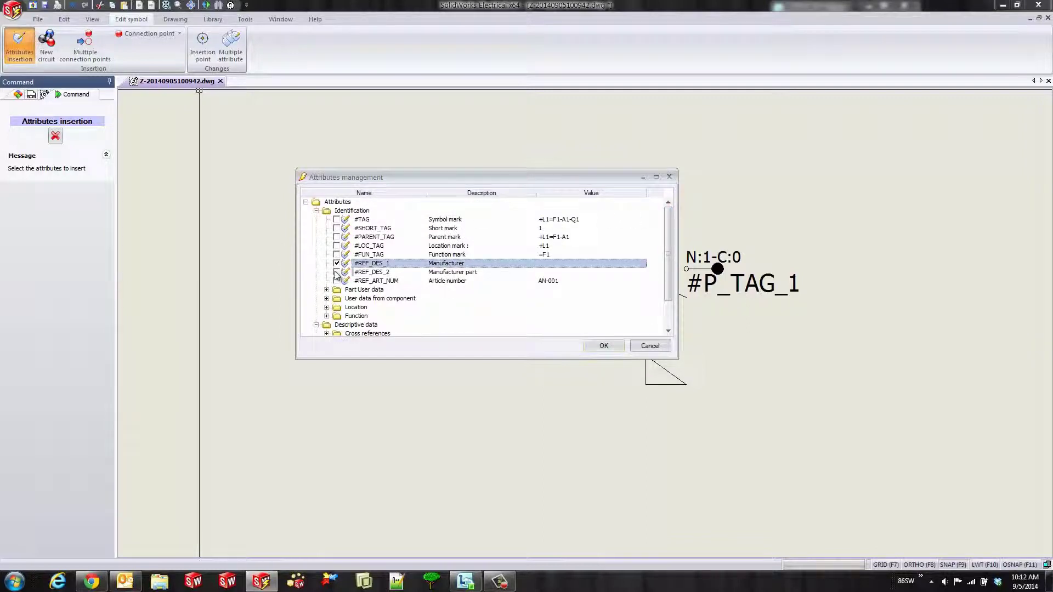
pyautogui.click(337, 272)
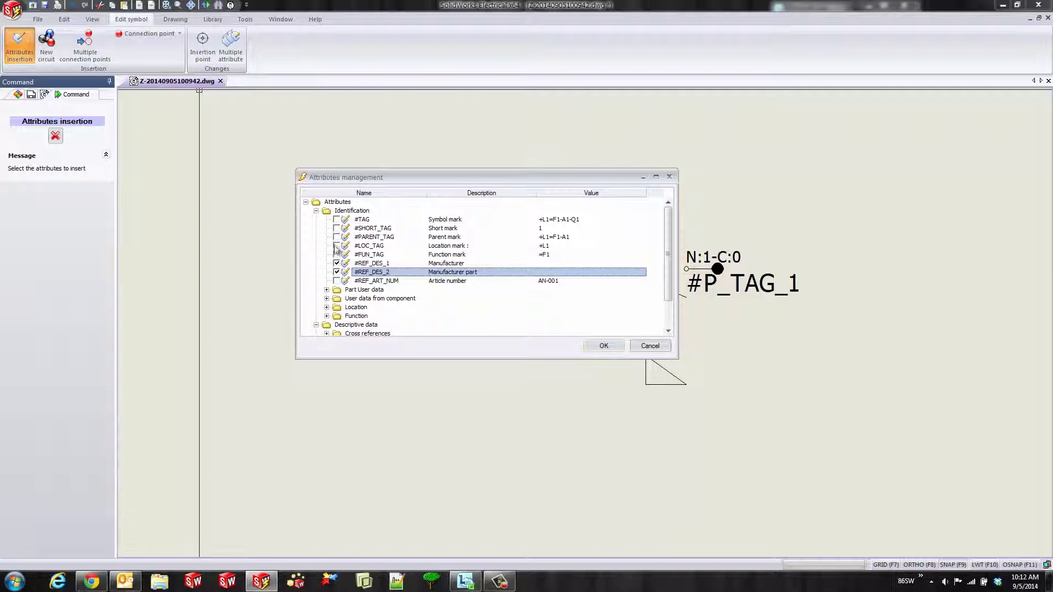
pyautogui.click(337, 220)
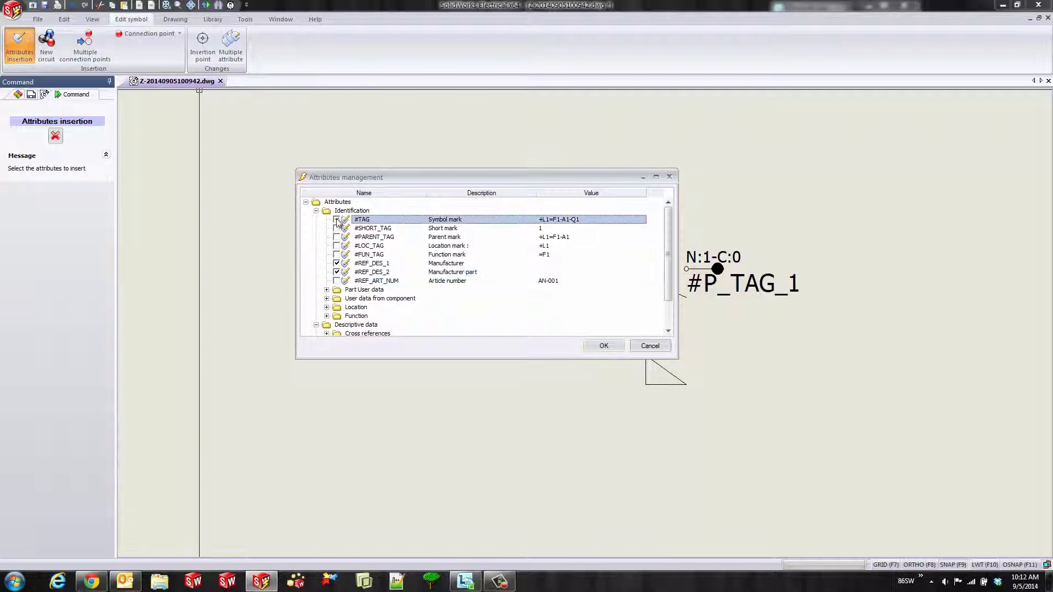
pyautogui.click(605, 346)
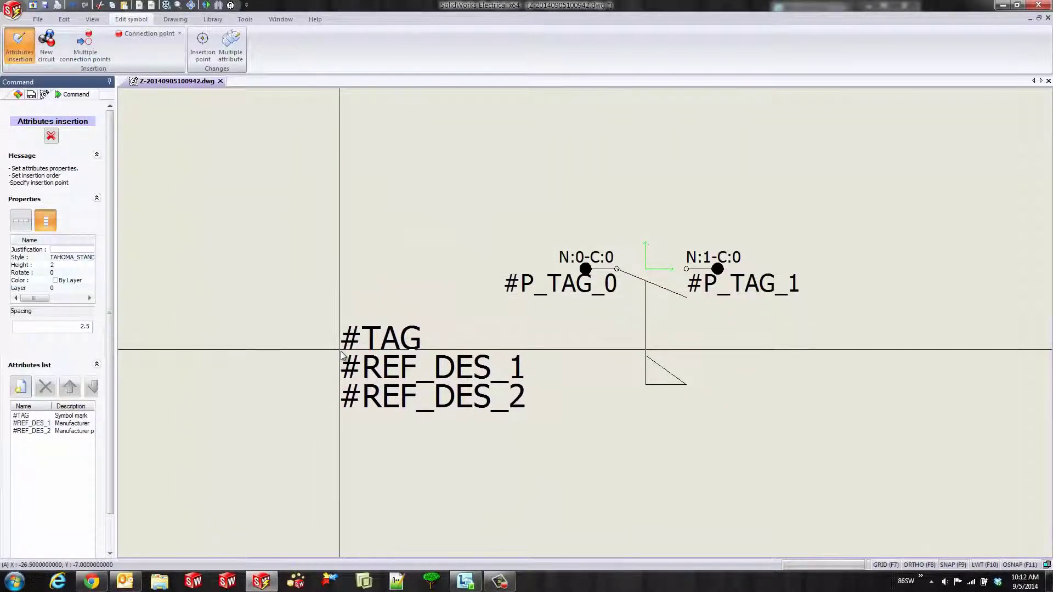
pyautogui.click(341, 354)
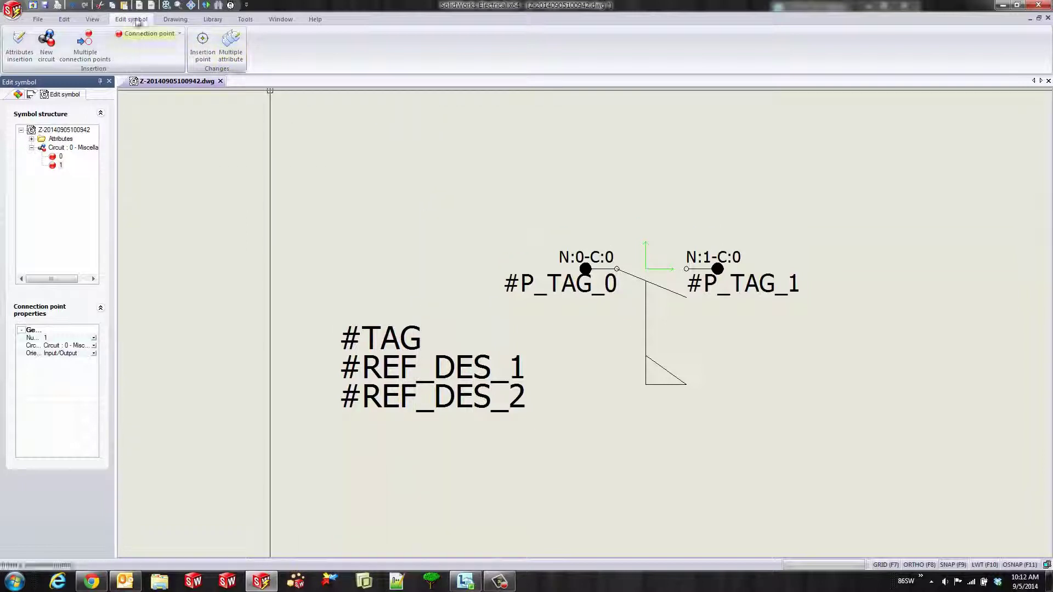
# Step: Save and close the symbol, then confirm it appears among Switches in the Symbols manager
pyautogui.click(45, 7)
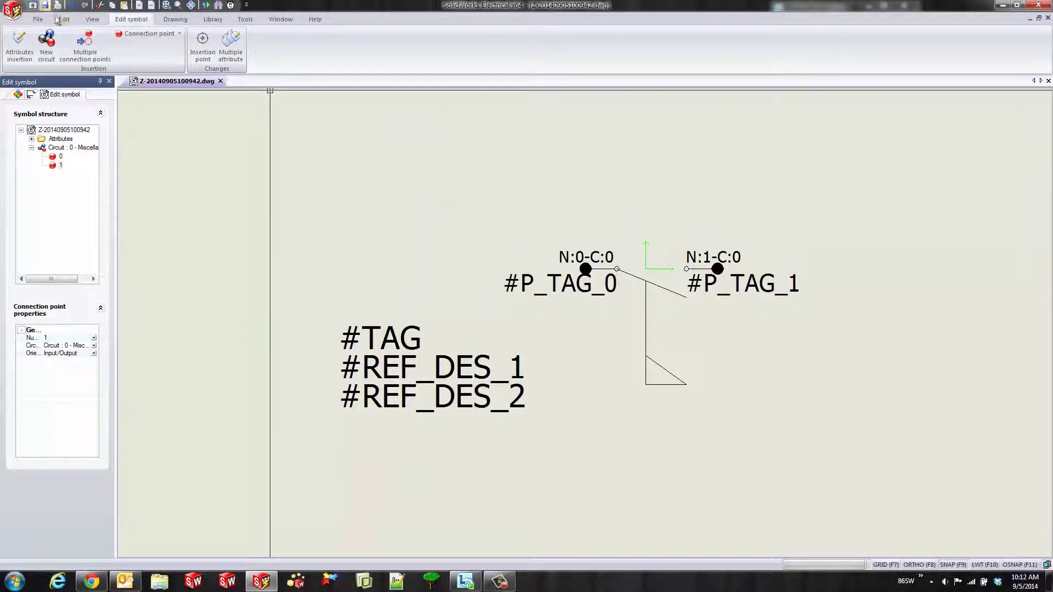
pyautogui.click(220, 81)
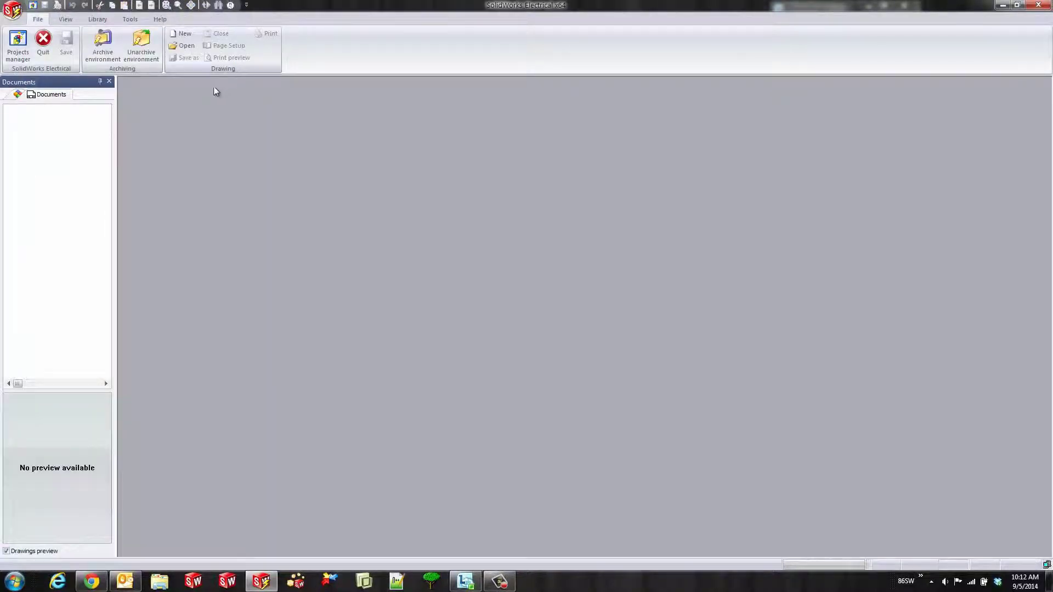
pyautogui.click(91, 20)
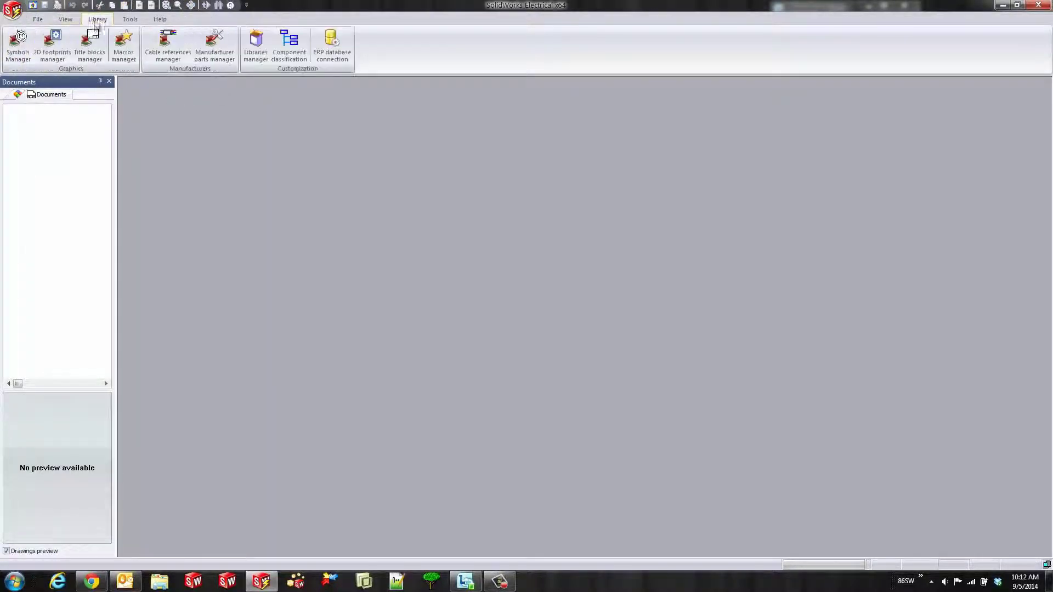
pyautogui.click(18, 44)
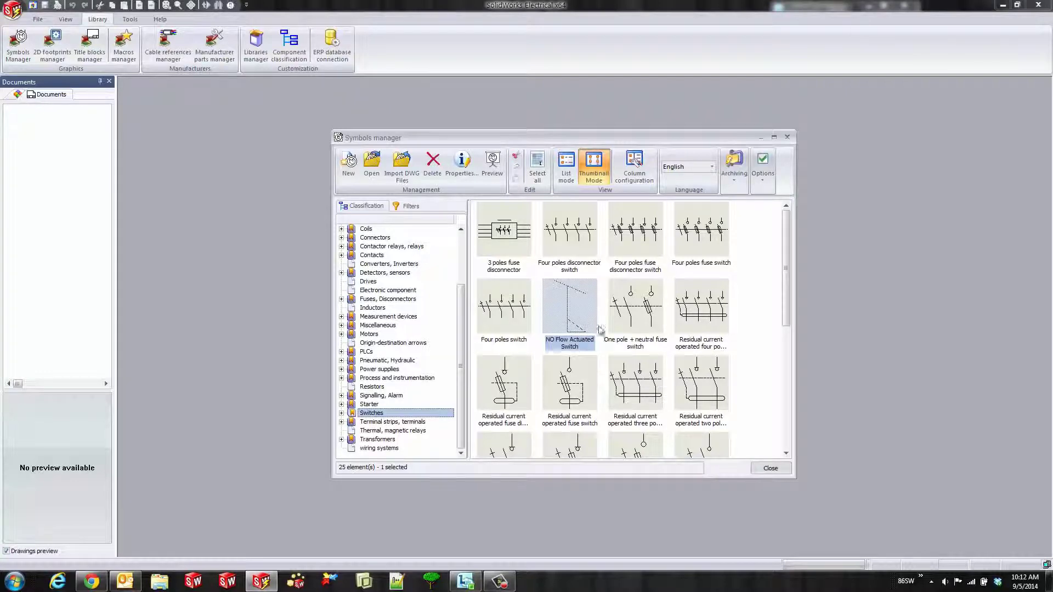
pyautogui.click(771, 469)
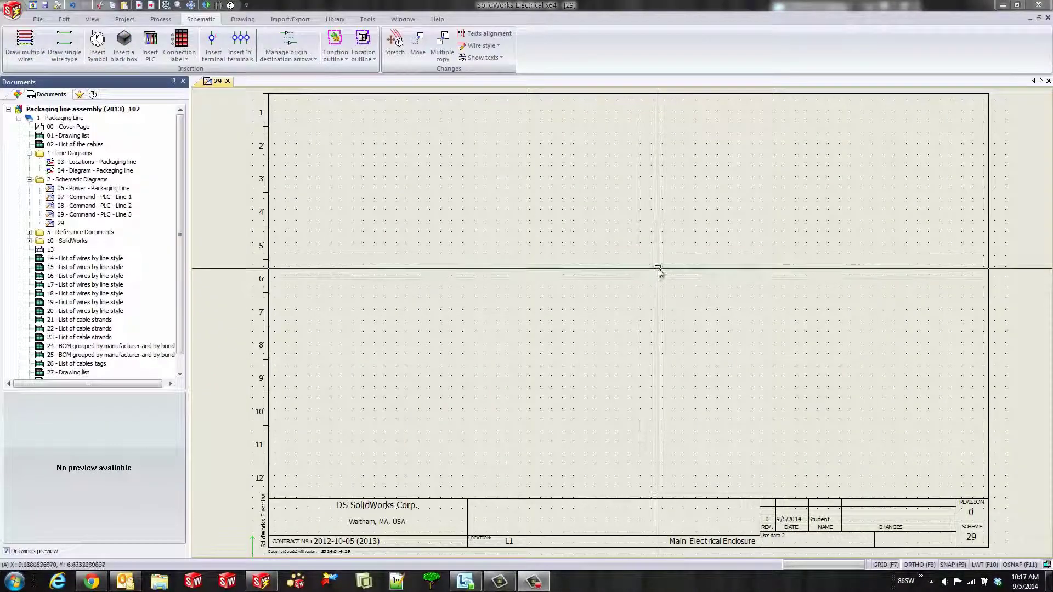
# Step: Place the NO Flow Actuated Switch on sheet 29's horizontal wire, accepting it as component Q11
pyautogui.click(658, 265)
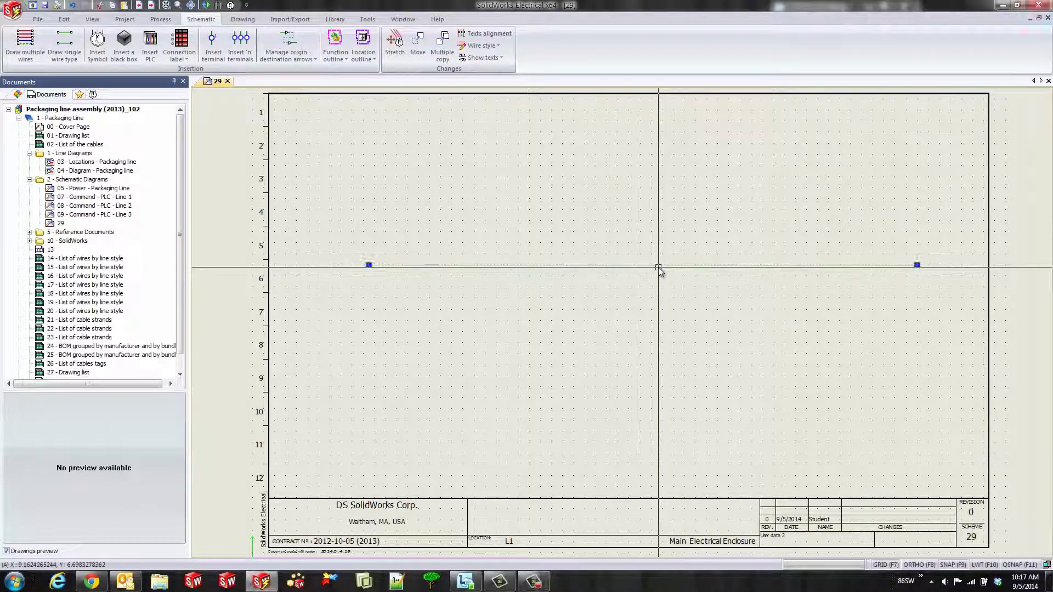
pyautogui.press('Escape')
pyautogui.click(98, 47)
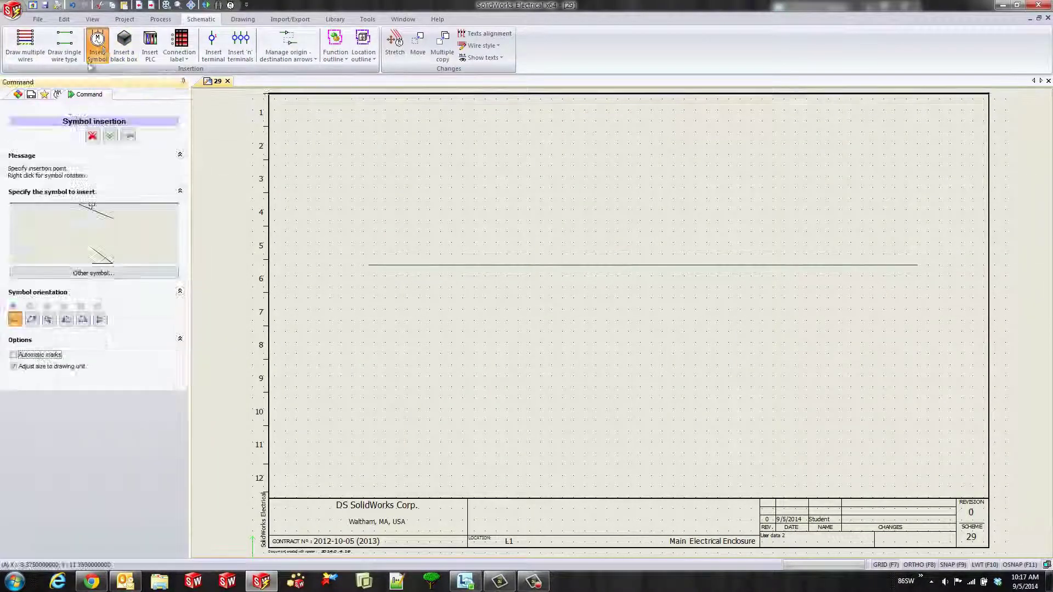
pyautogui.click(94, 272)
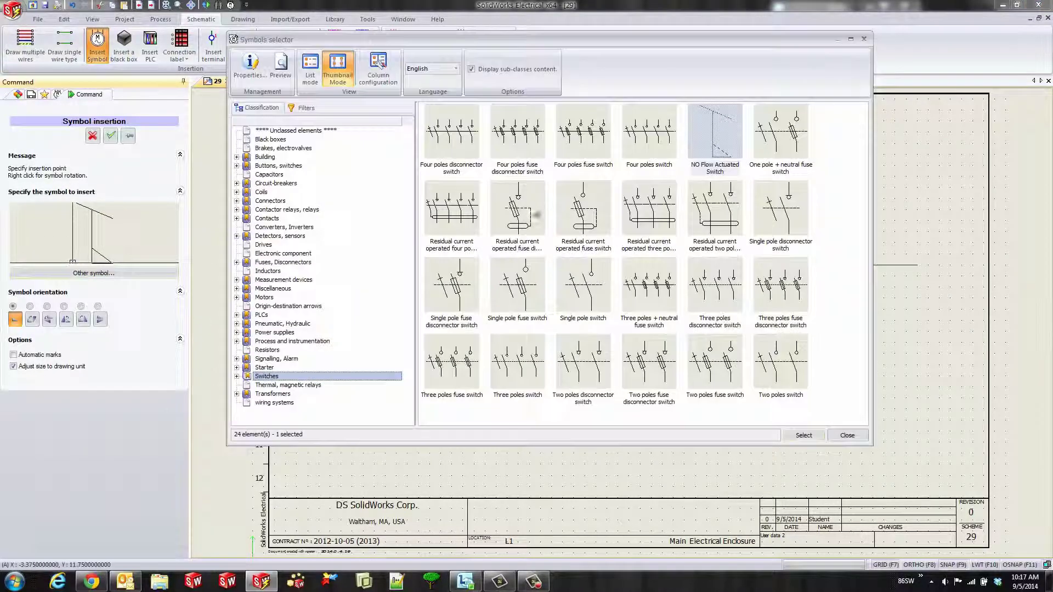
pyautogui.doubleClick(708, 130)
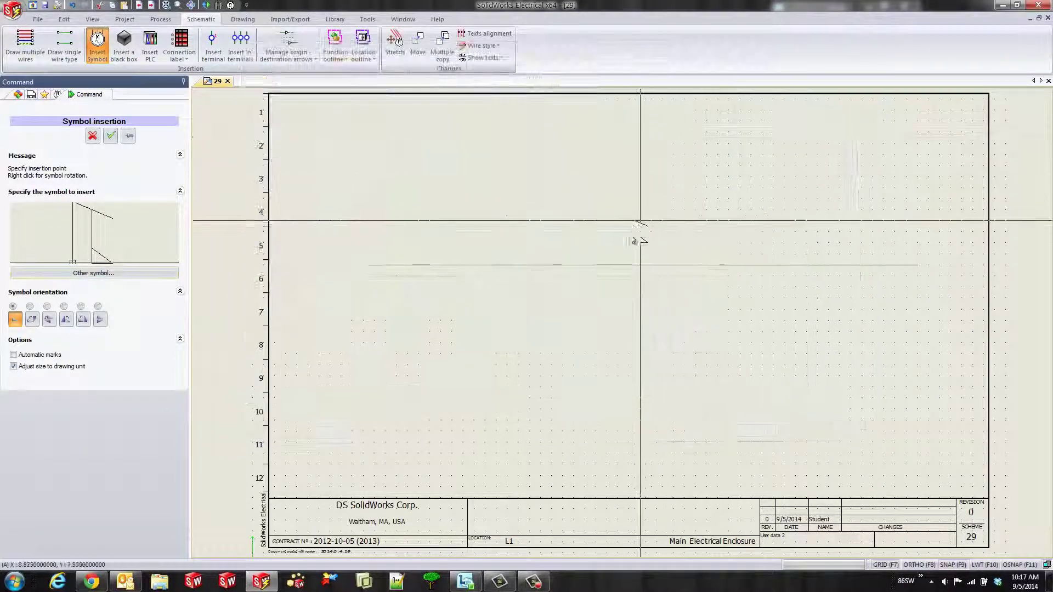
pyautogui.click(610, 268)
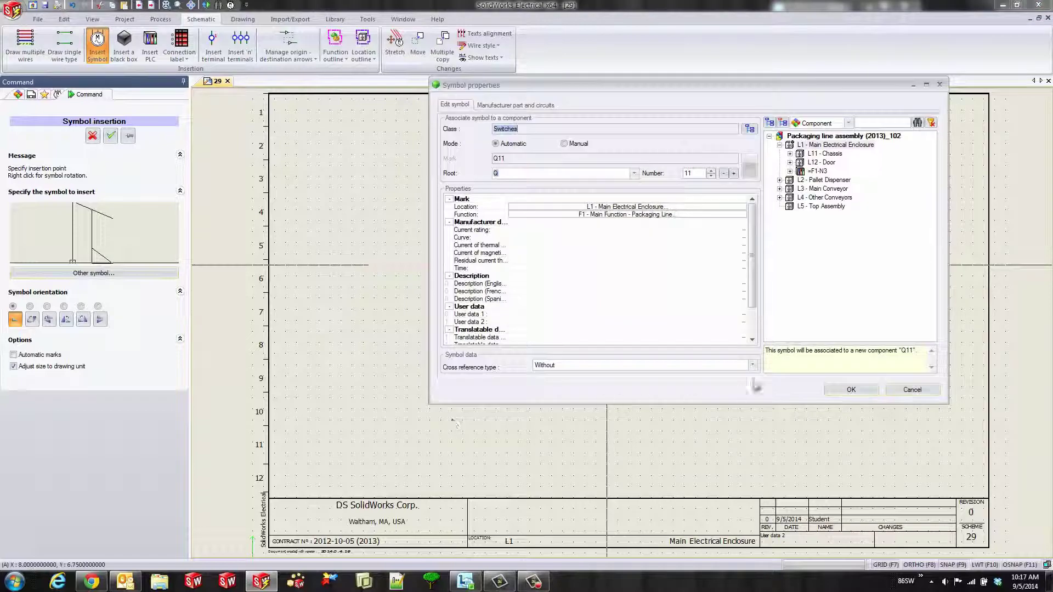
pyautogui.click(850, 389)
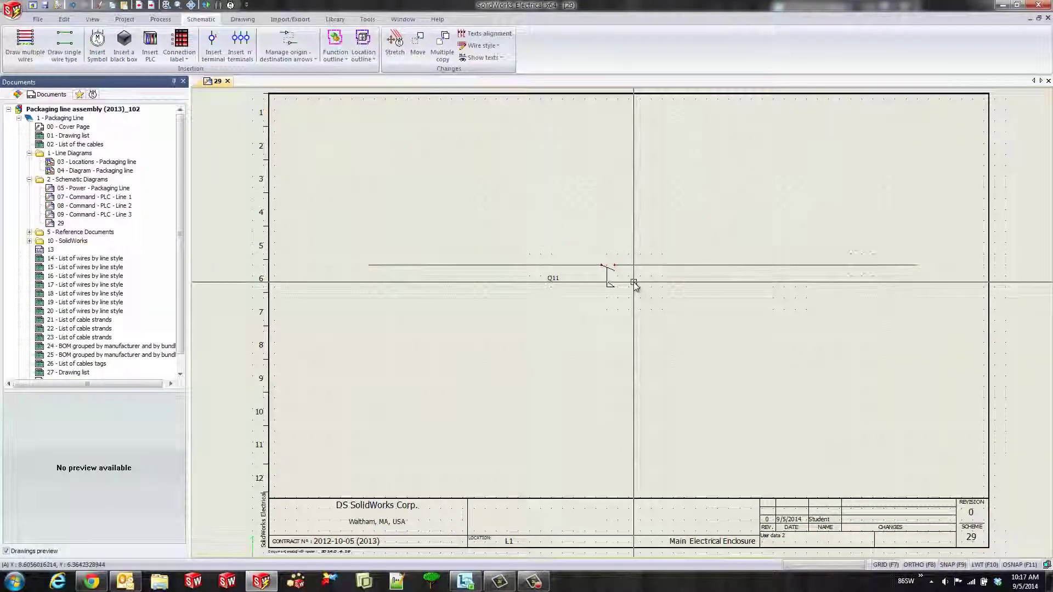
pyautogui.scroll(3, 608, 260)
pyautogui.scroll(-2, 620, 265)
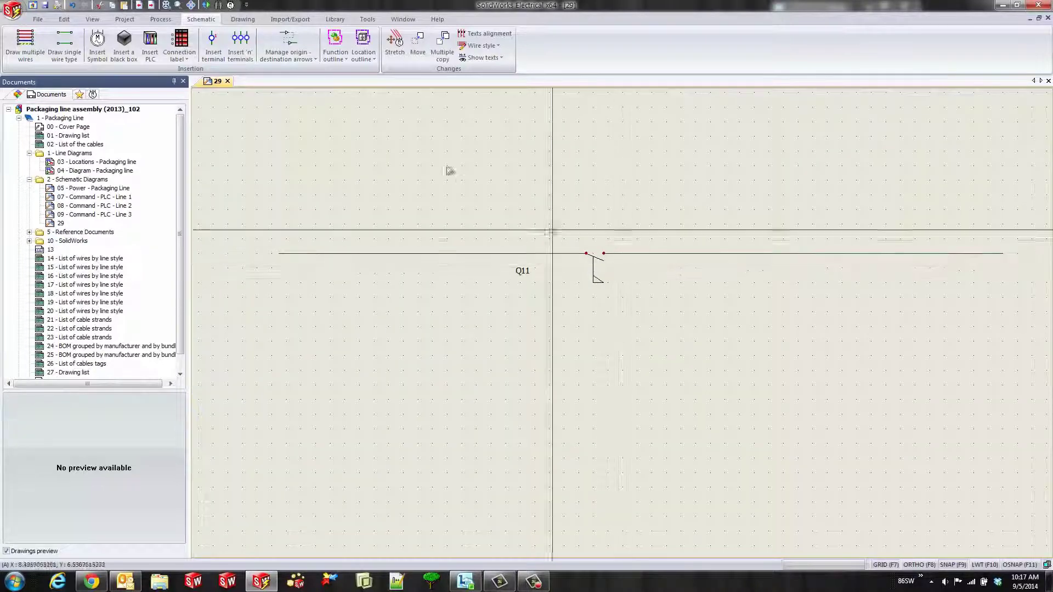